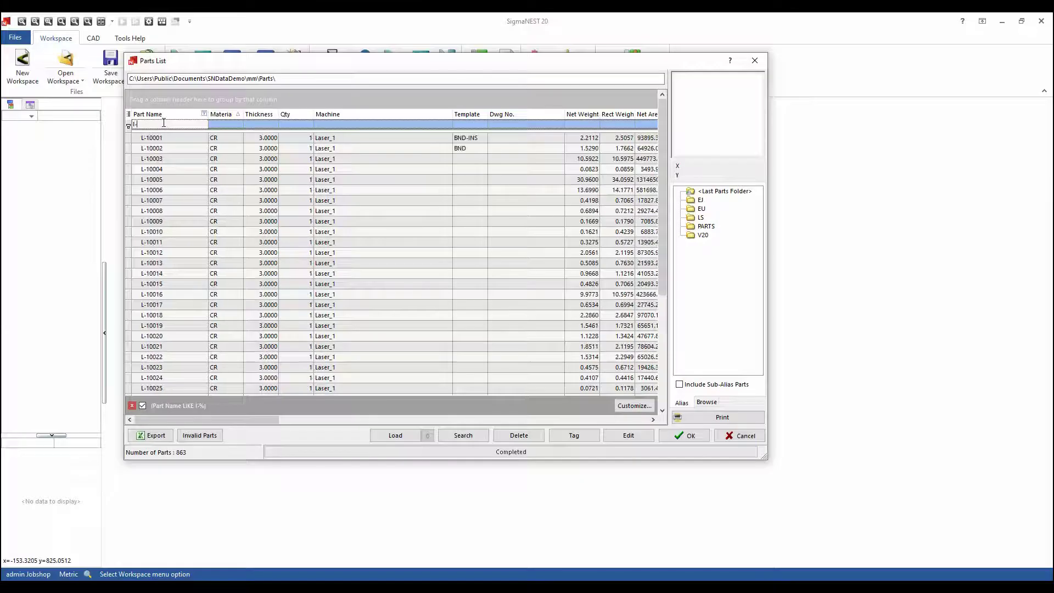
Load parts L-10001 through L-10038 from the filtered parts list into the workspace.
click(163, 140)
scroll(165, 203, down, 5)
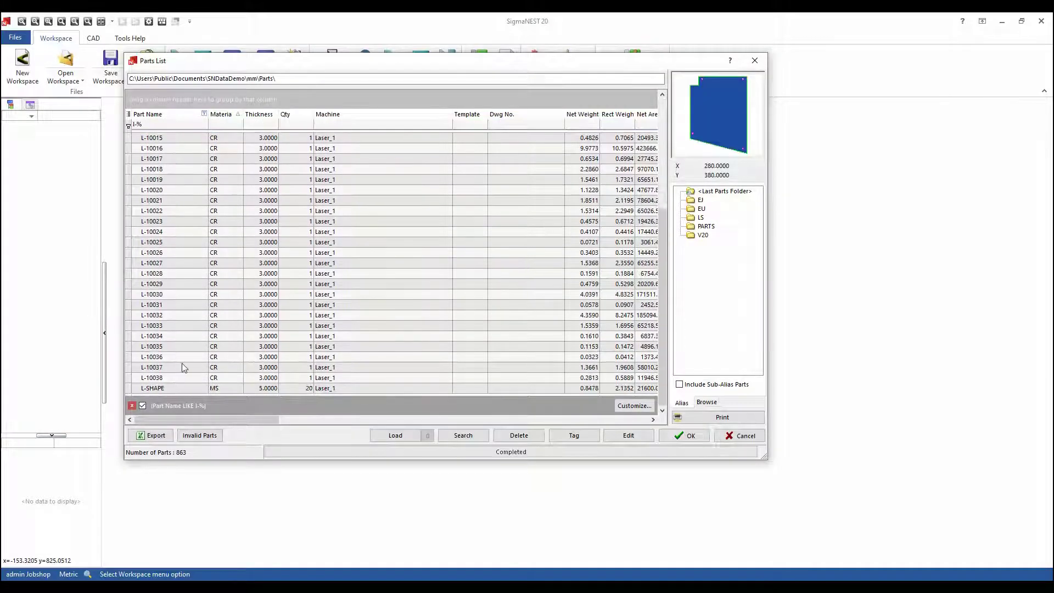
shift+click(170, 377)
click(686, 436)
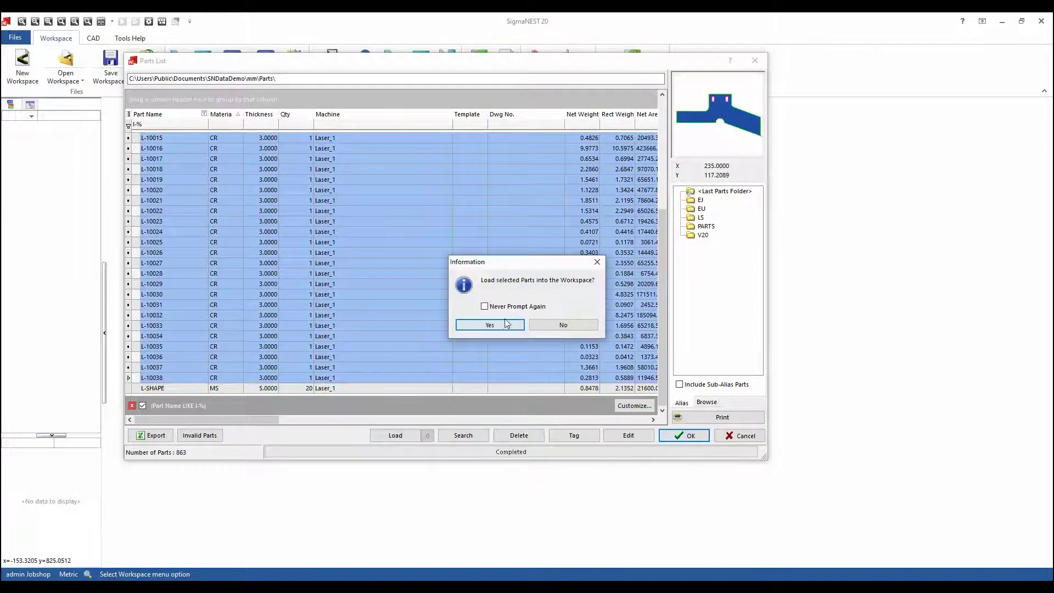
click(489, 324)
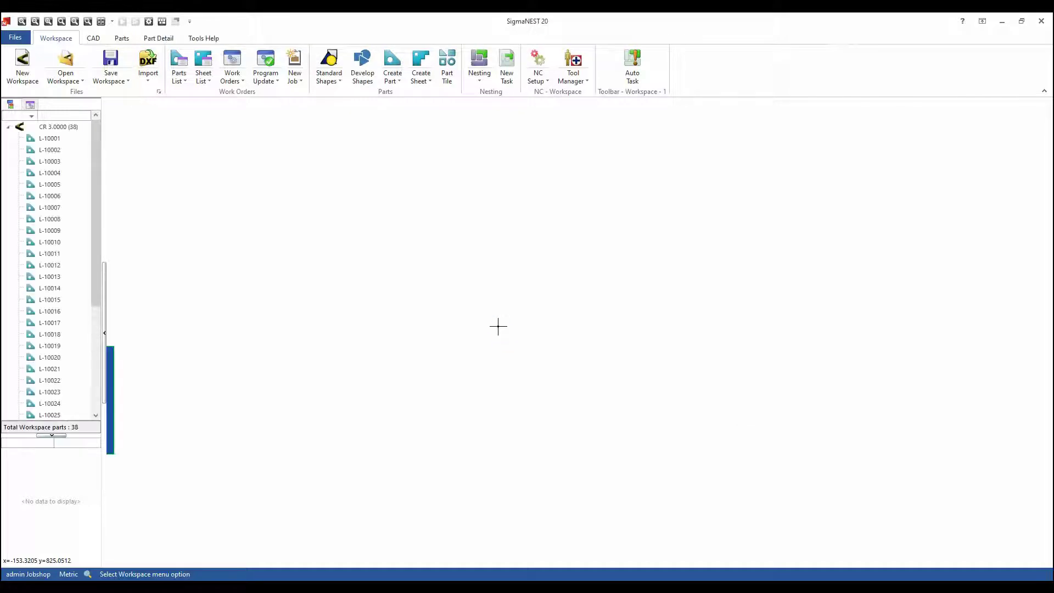
click(455, 75)
Examine the part parameters of L-10001, including its template setting, without changing them.
click(50, 138)
right_click(60, 138)
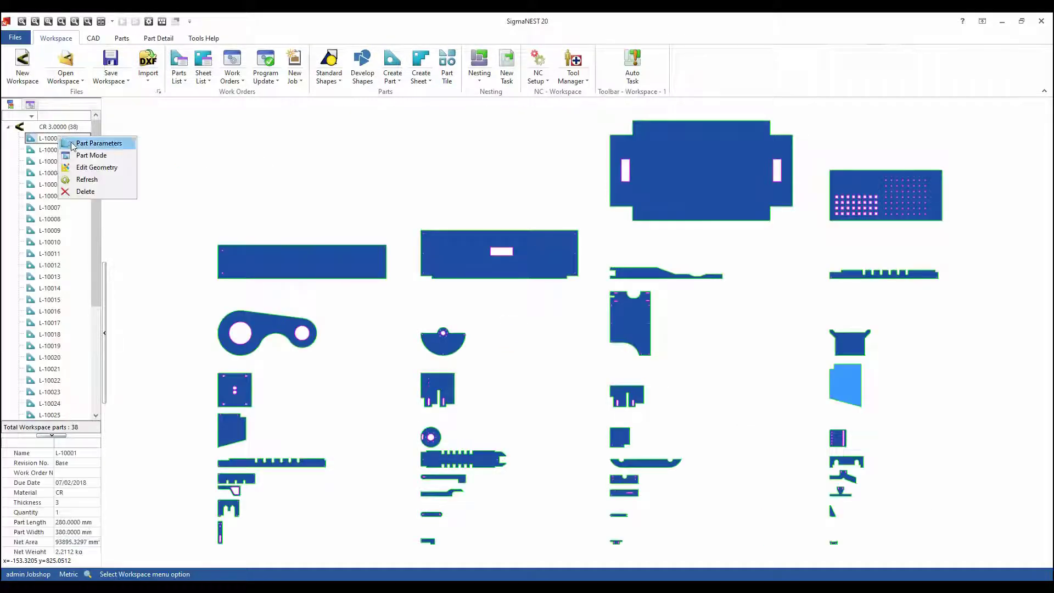
click(84, 143)
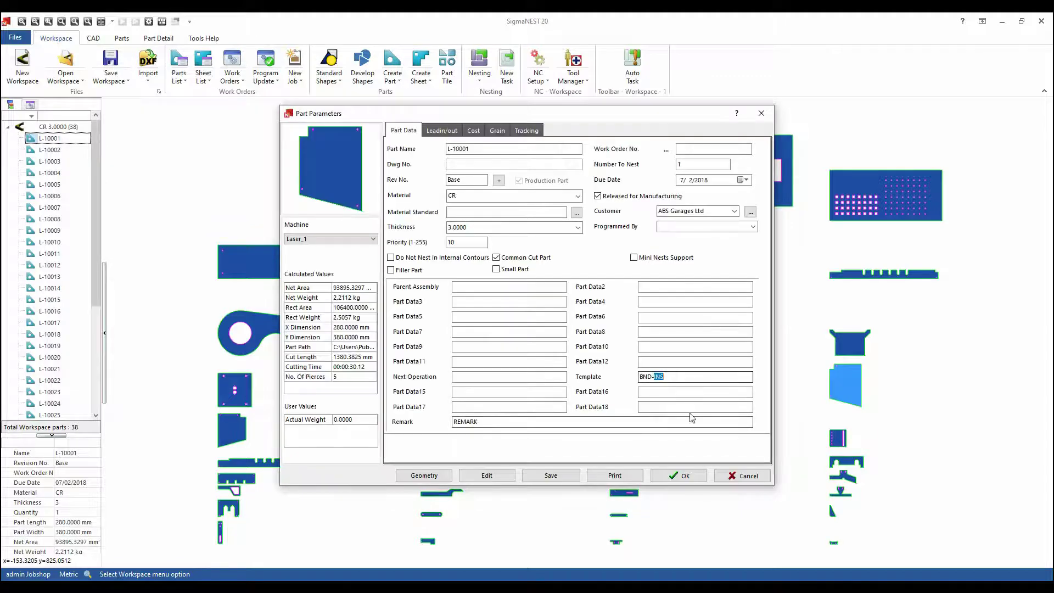
click(741, 475)
Save the workspace as TEST in the WS folder, replacing the existing file of that name.
click(109, 59)
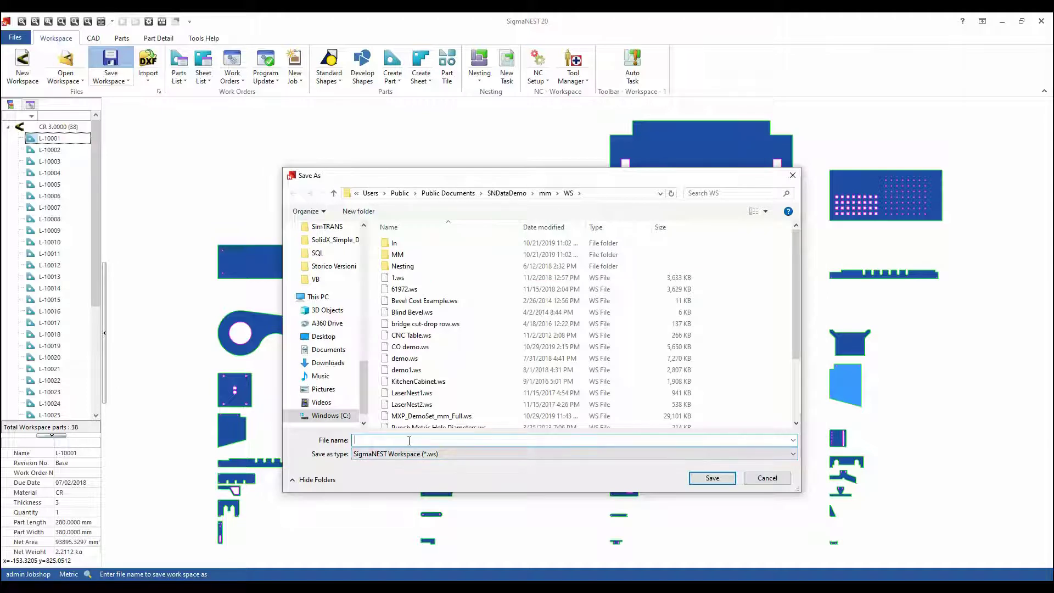
text(TEST)
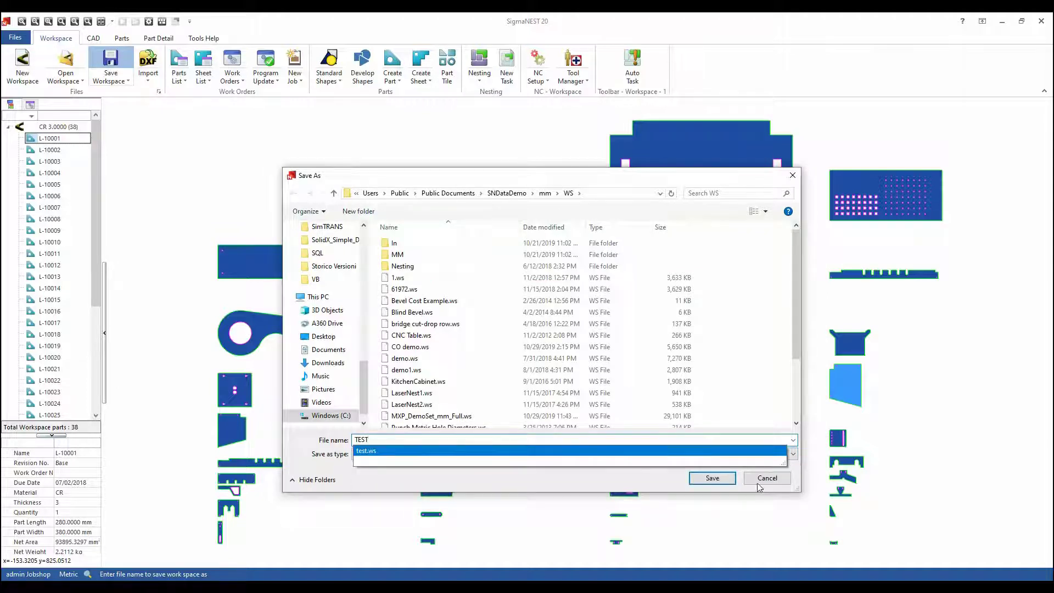
click(724, 479)
click(549, 305)
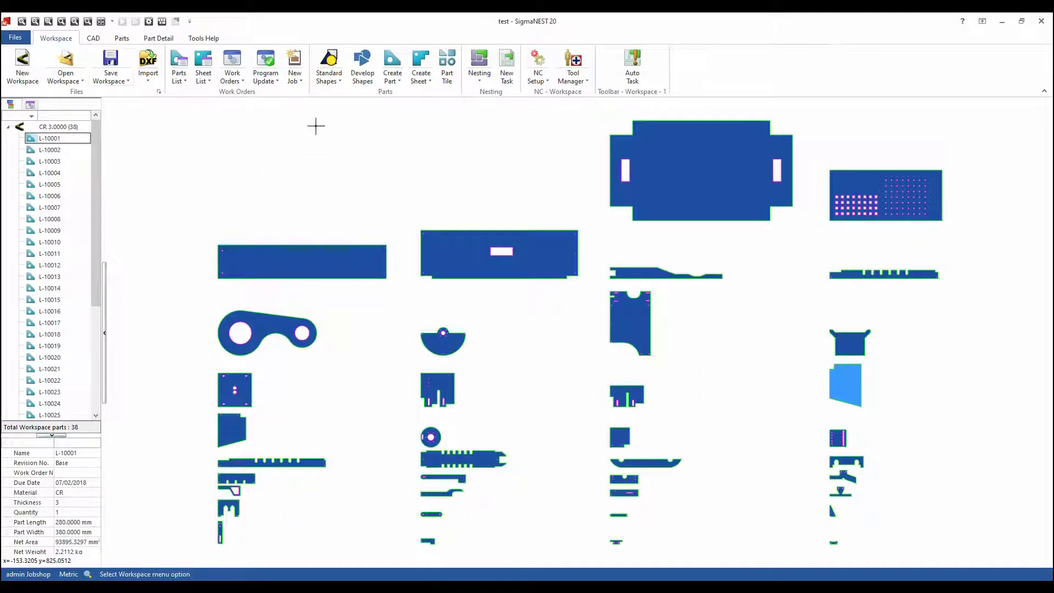
Create a new SigmaMRP job from the workspace for the first ABS Garages Ltd contact, with an order due date of 11/1/2019.
click(295, 61)
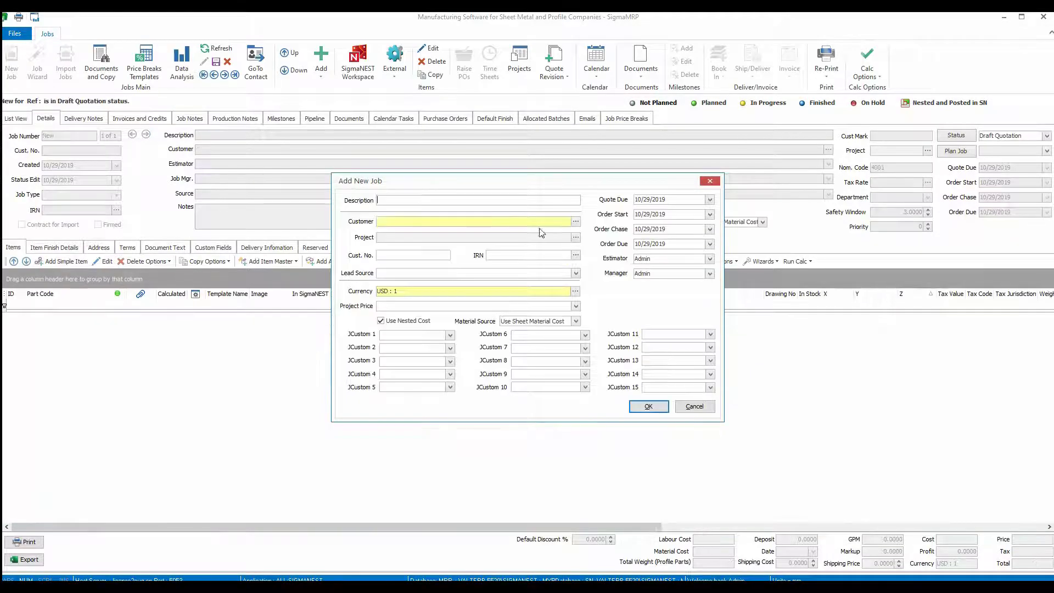
click(575, 222)
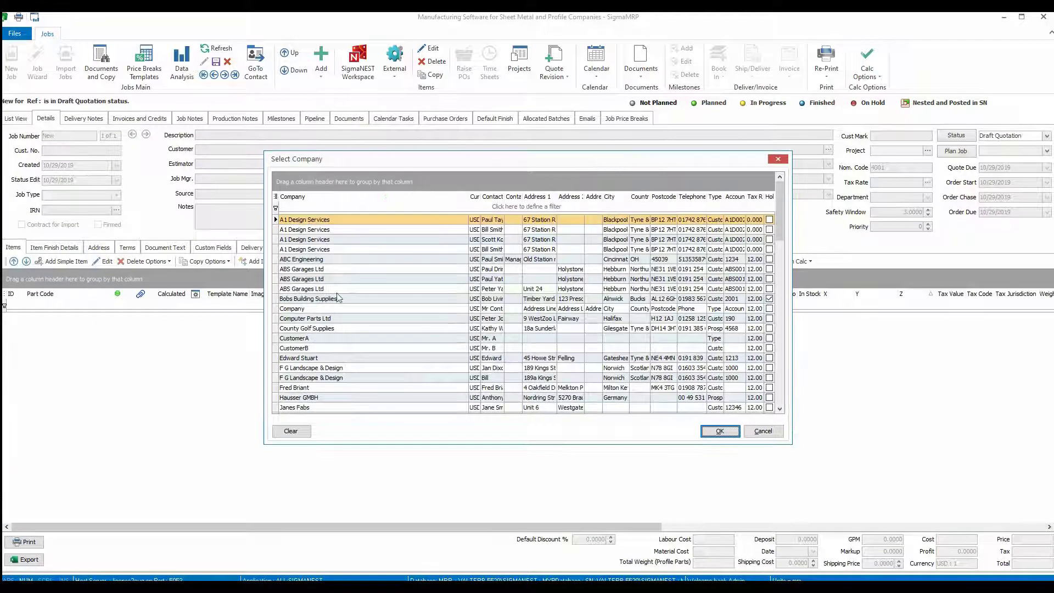
click(328, 269)
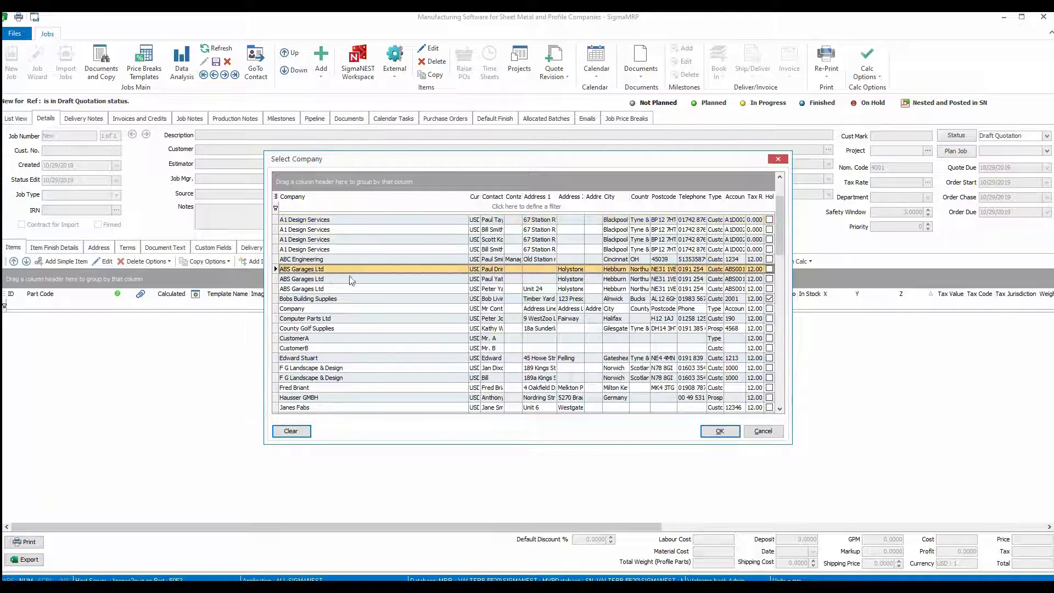
click(715, 431)
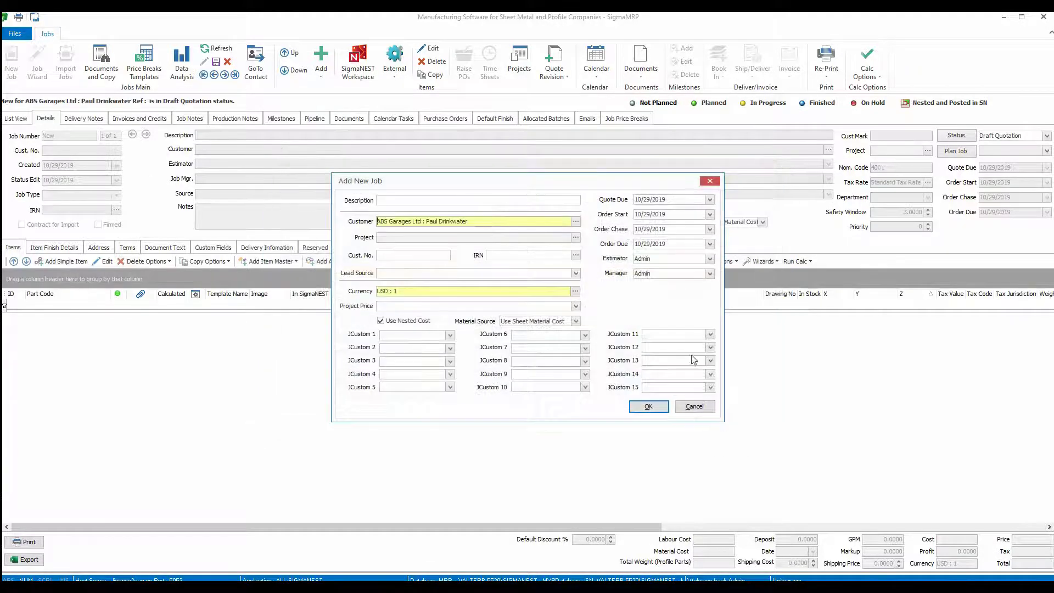
click(711, 244)
click(716, 328)
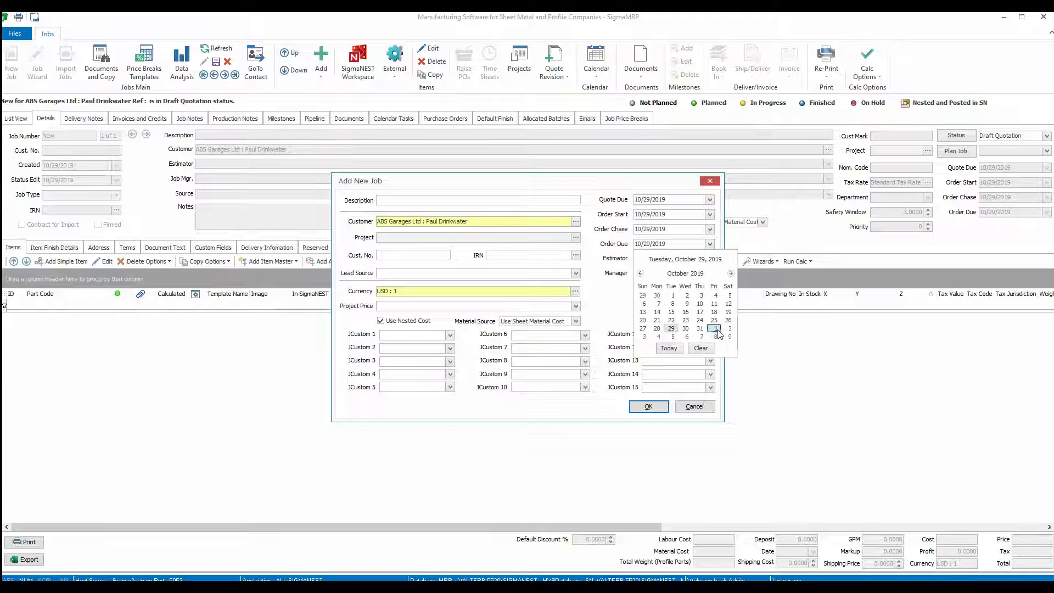
click(649, 409)
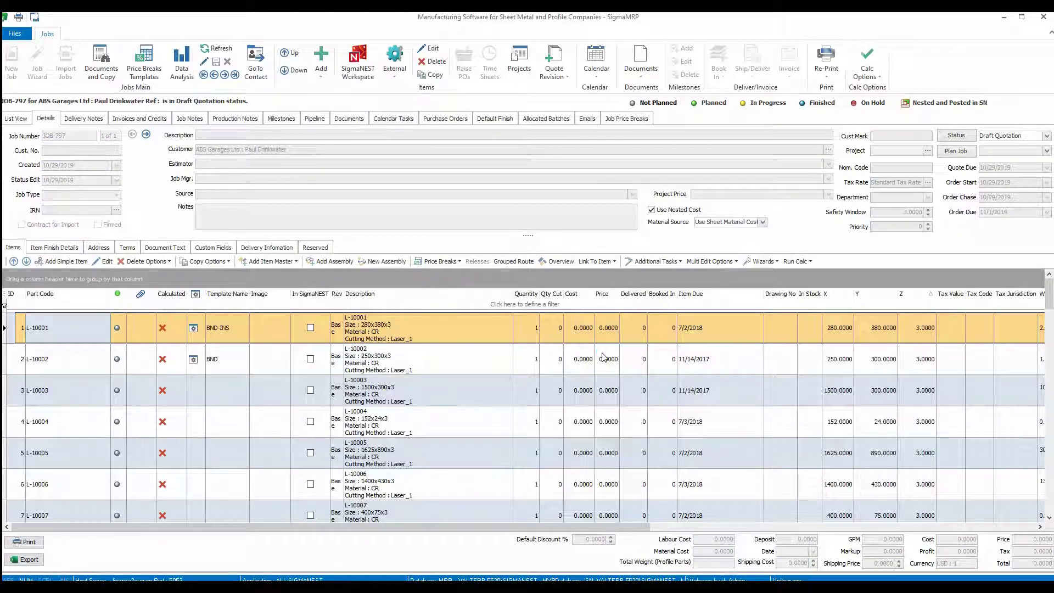
Link the document L10001.pdf from the Sample BEND PDFs folder to job item L-10001.
right_click(438, 339)
mouse_move(460, 299)
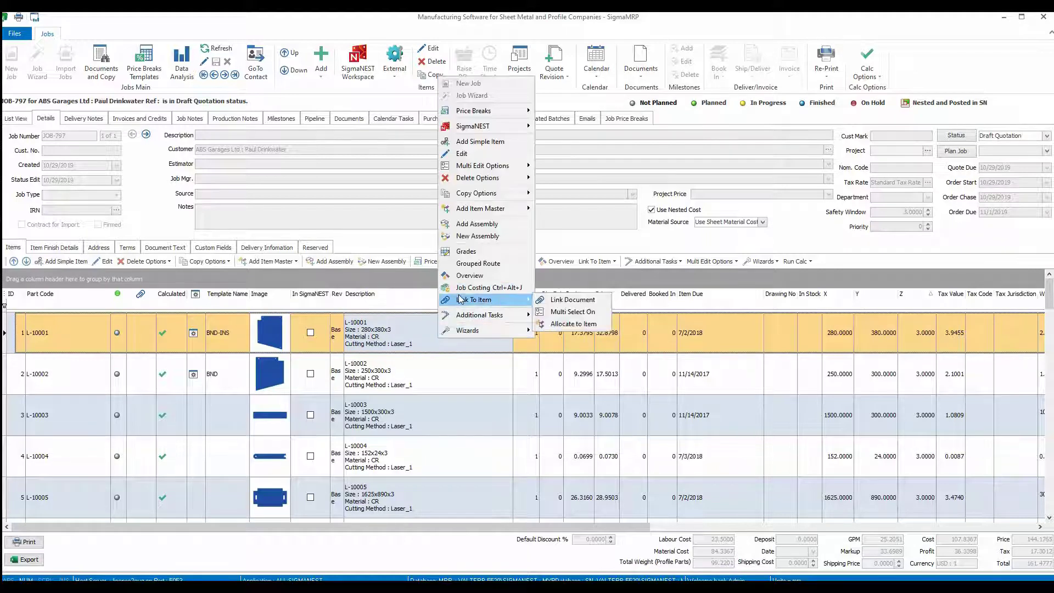
click(568, 299)
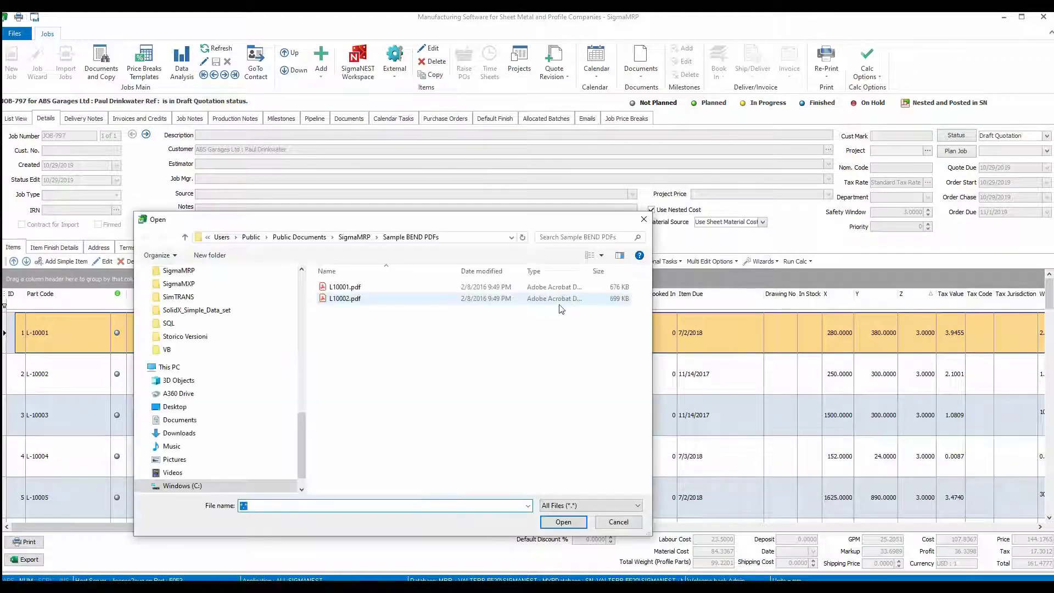
click(344, 287)
click(552, 524)
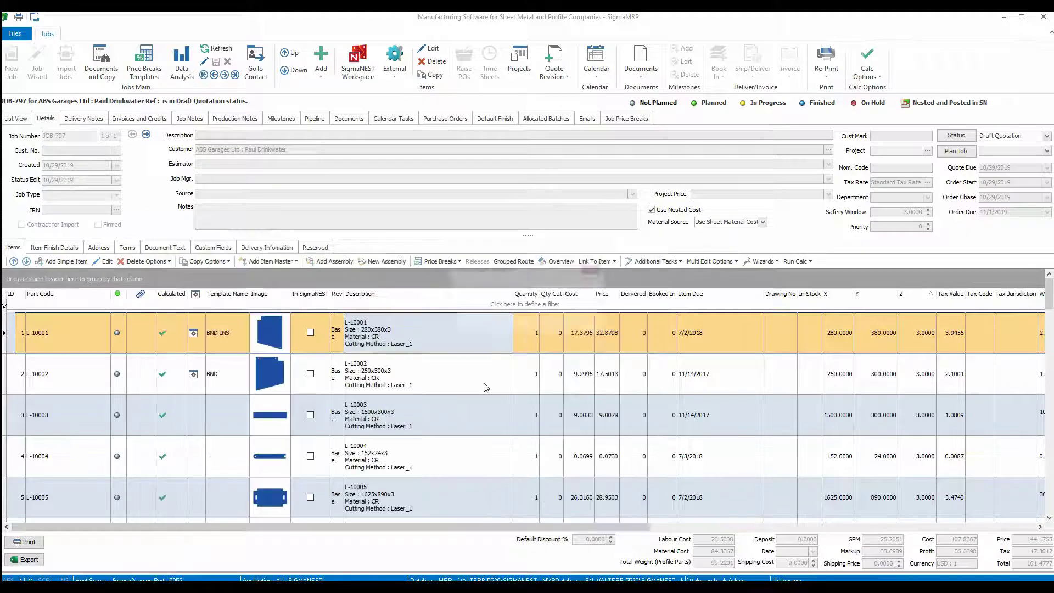
click(531, 324)
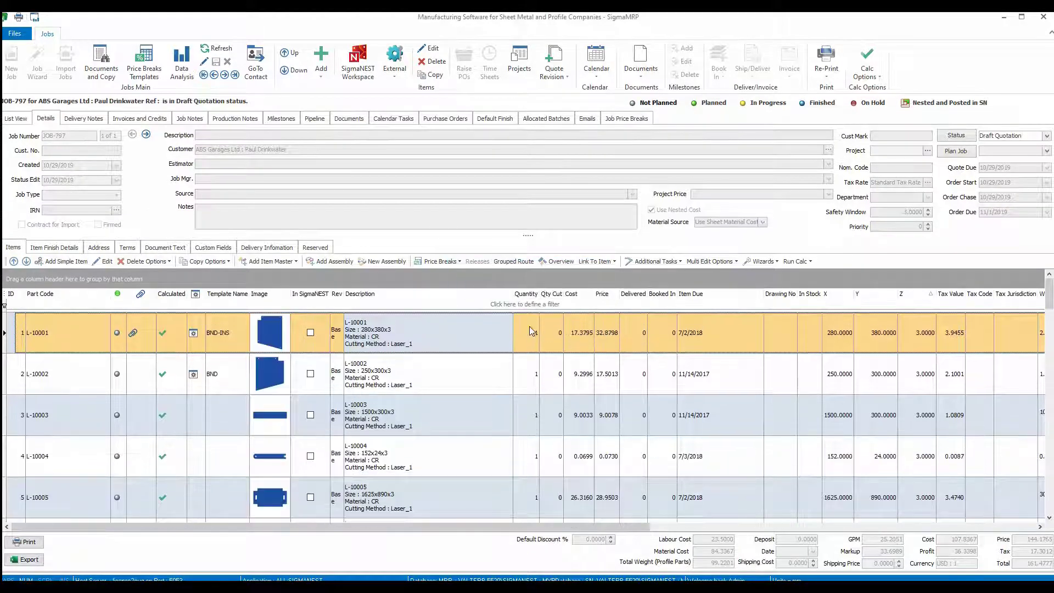
Link the document L10002.pdf to job item L-10002, keeping the default document details.
click(386, 372)
right_click(387, 372)
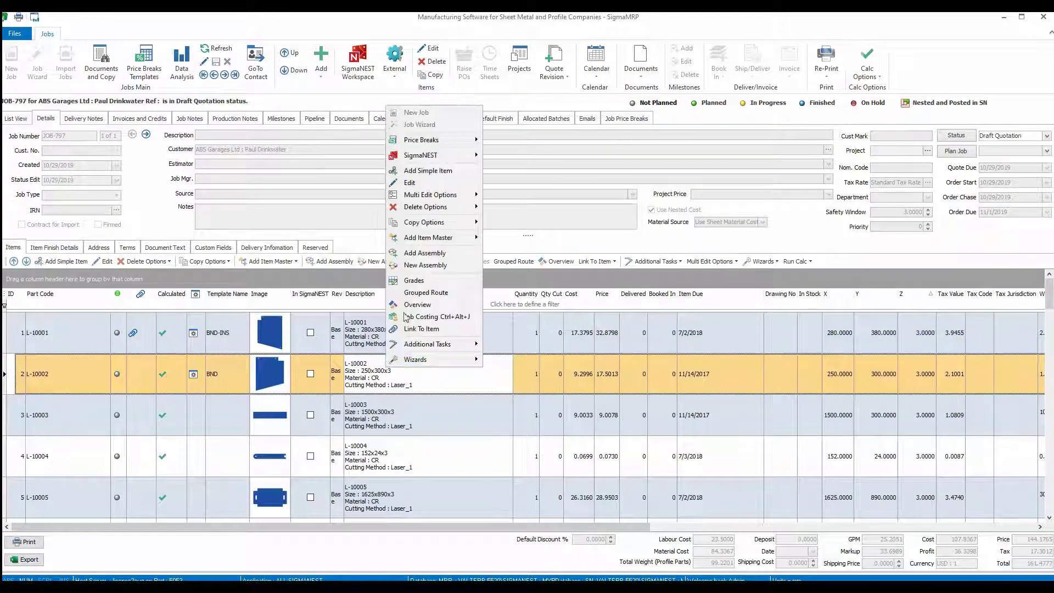
mouse_move(416, 332)
click(495, 329)
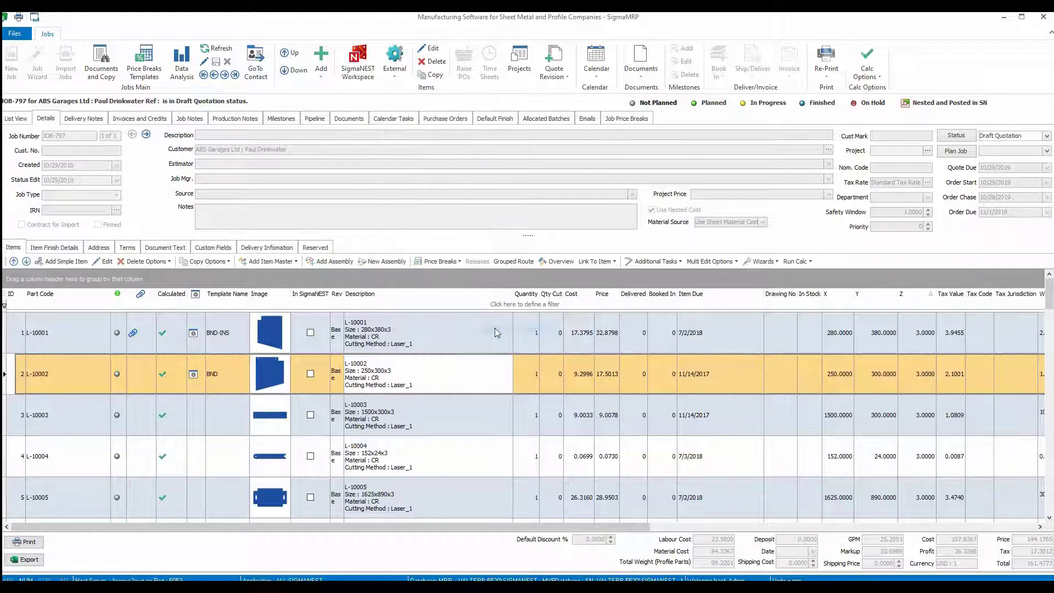
click(361, 300)
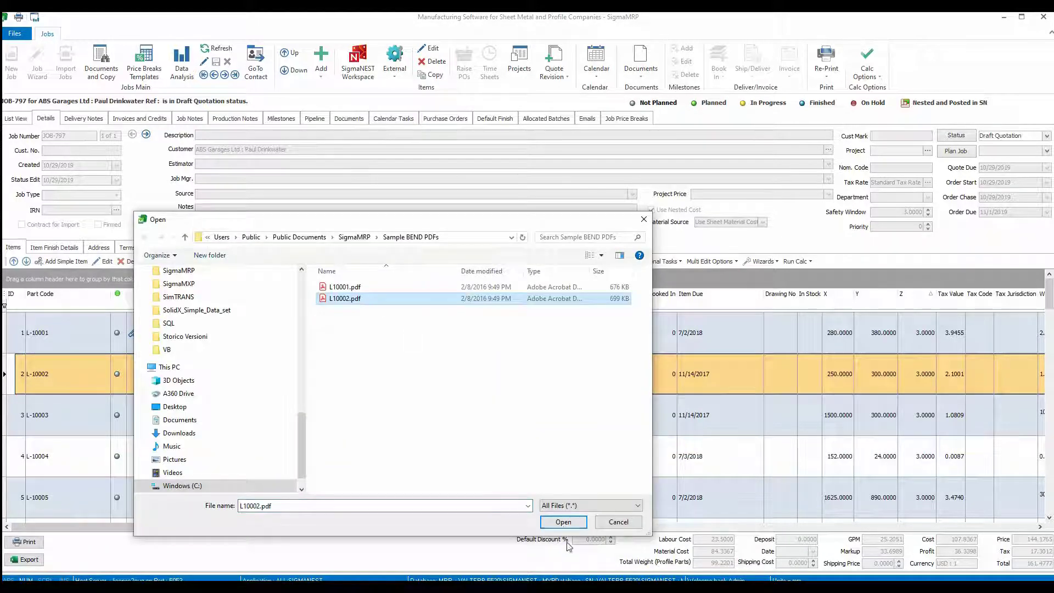
click(563, 522)
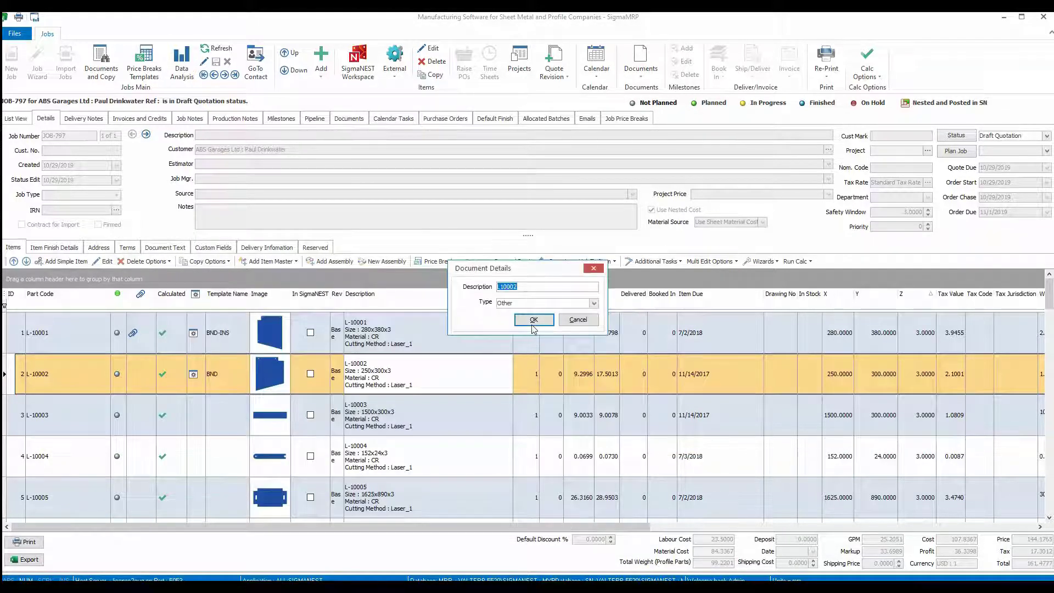
click(531, 323)
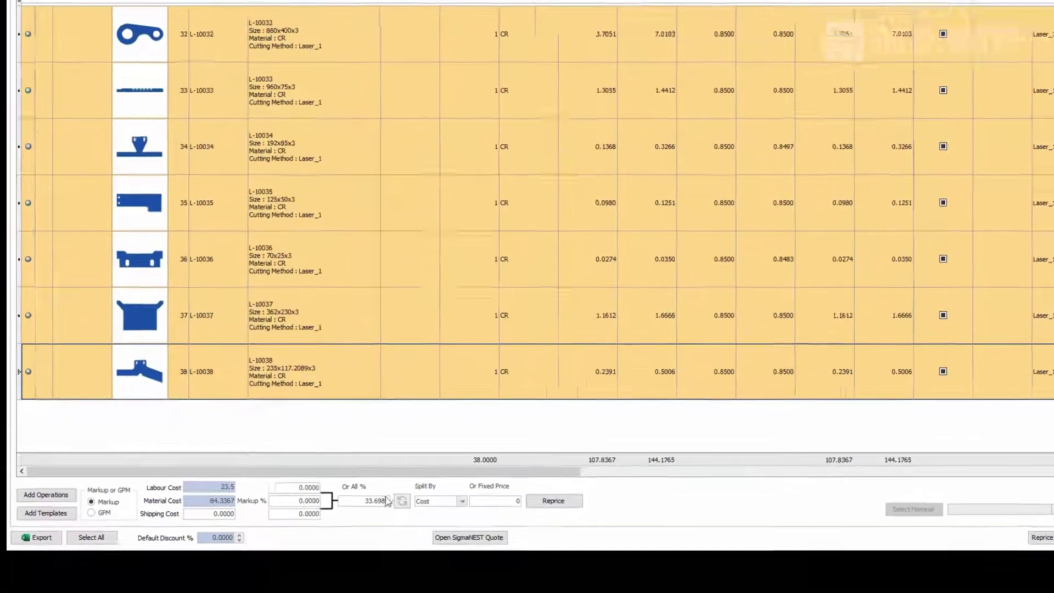
Set the overall markup for all selected job items to 35% and reprice them.
click(343, 536)
drag(343, 536, 292, 537)
text(35)
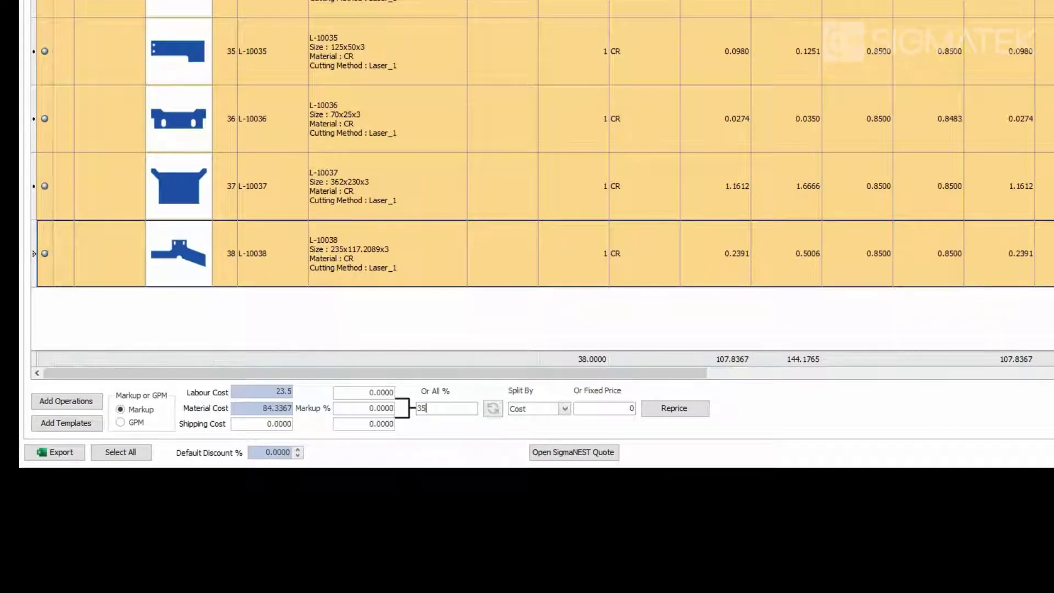
key(Tab)
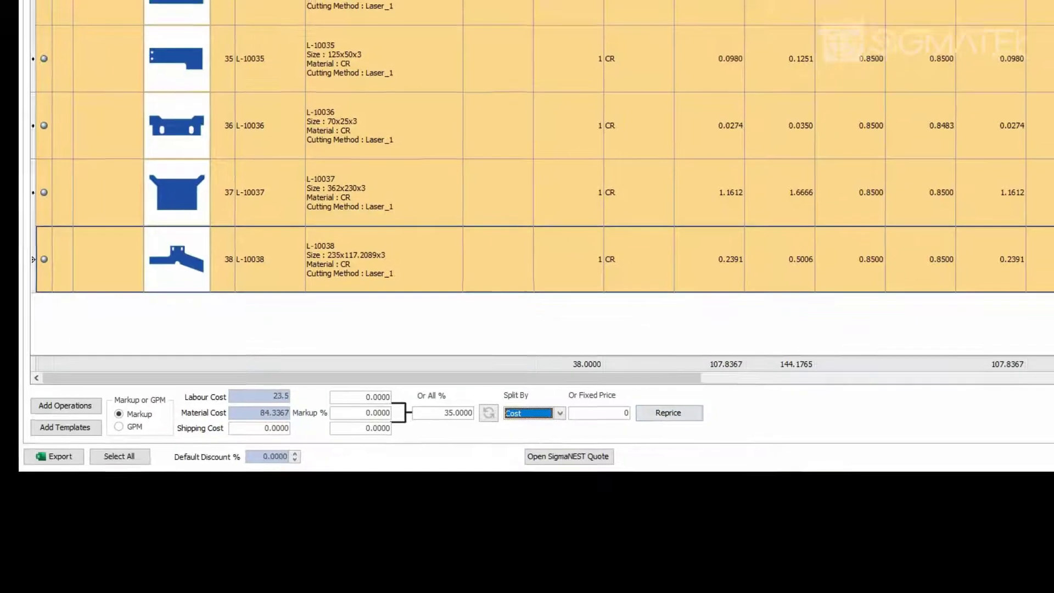
click(981, 570)
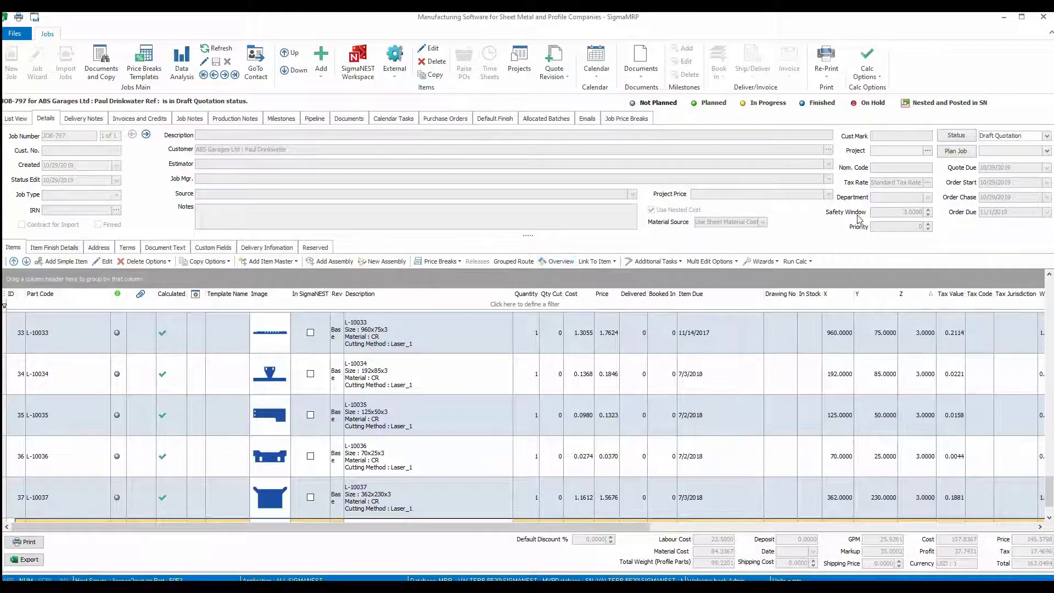
Change the job status to Quote and generate the Quote With Images - Full Description document.
click(1046, 136)
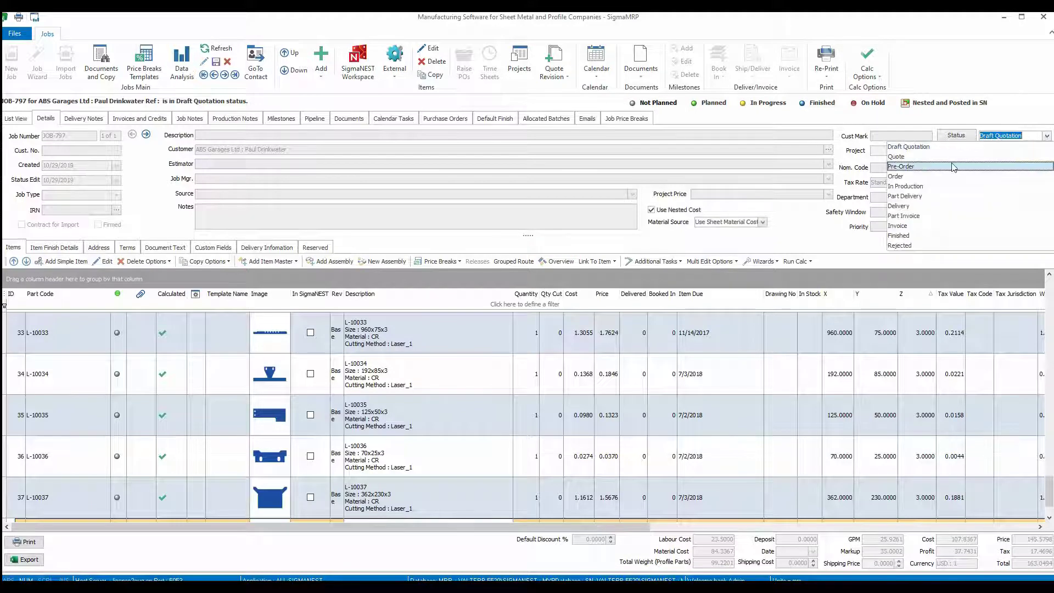
click(912, 157)
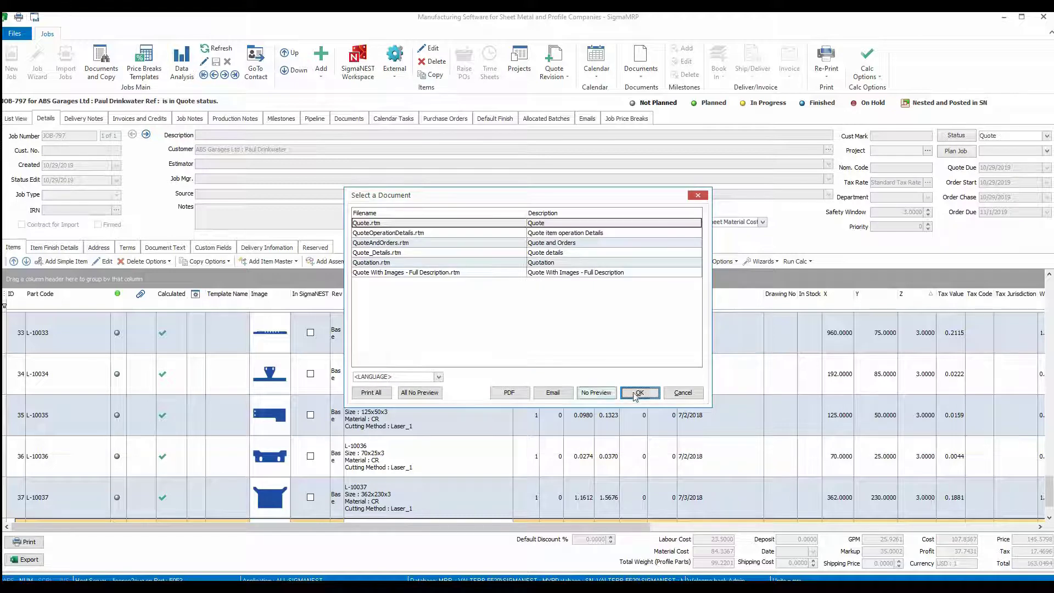
click(547, 272)
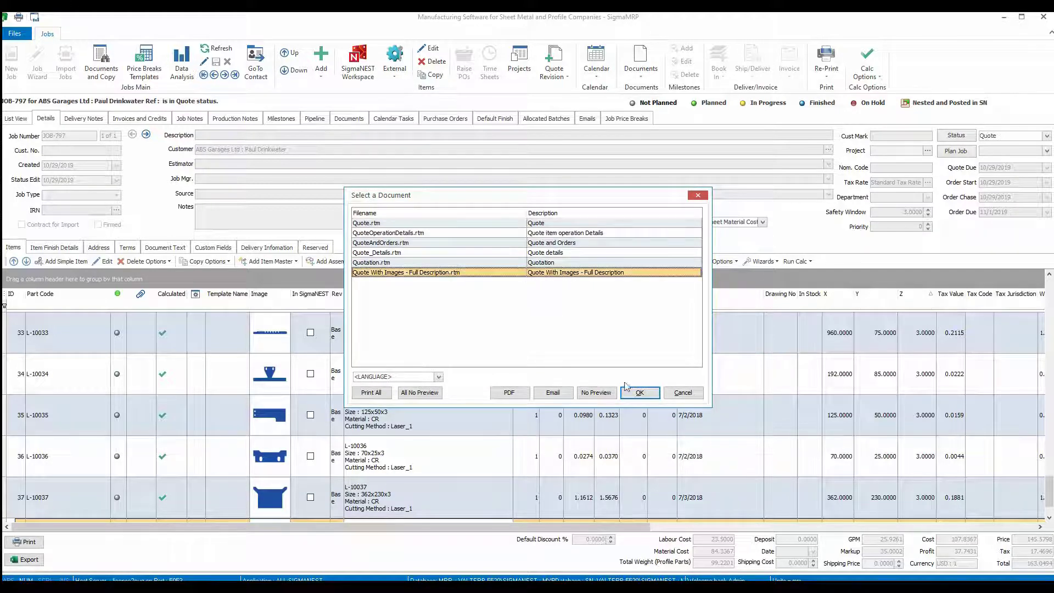
click(639, 392)
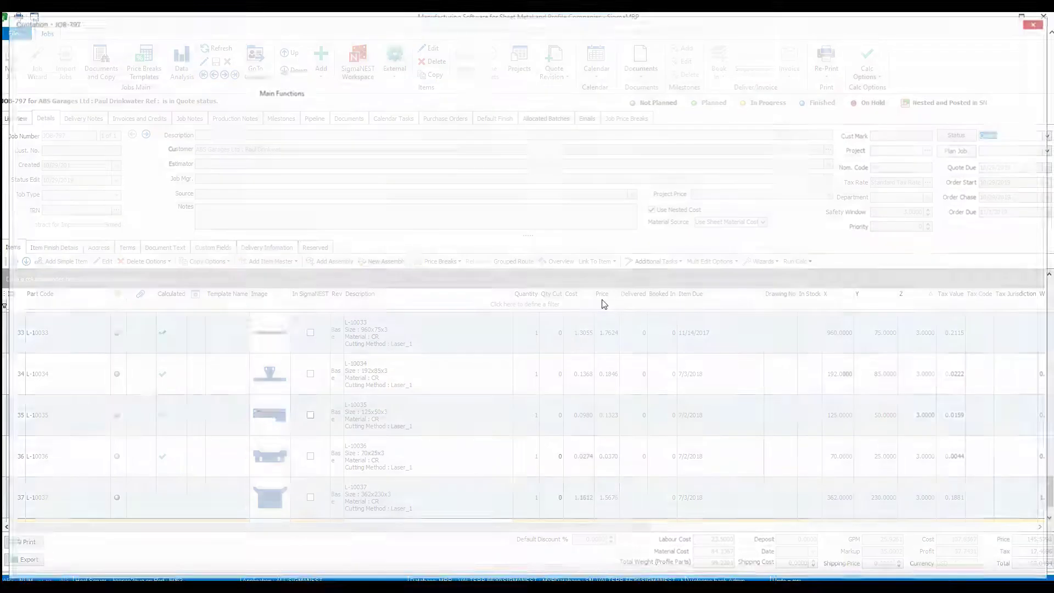
Review and close the quotation preview, and accept the Chase Quote calendar event for the job.
scroll(599, 301, down, 2)
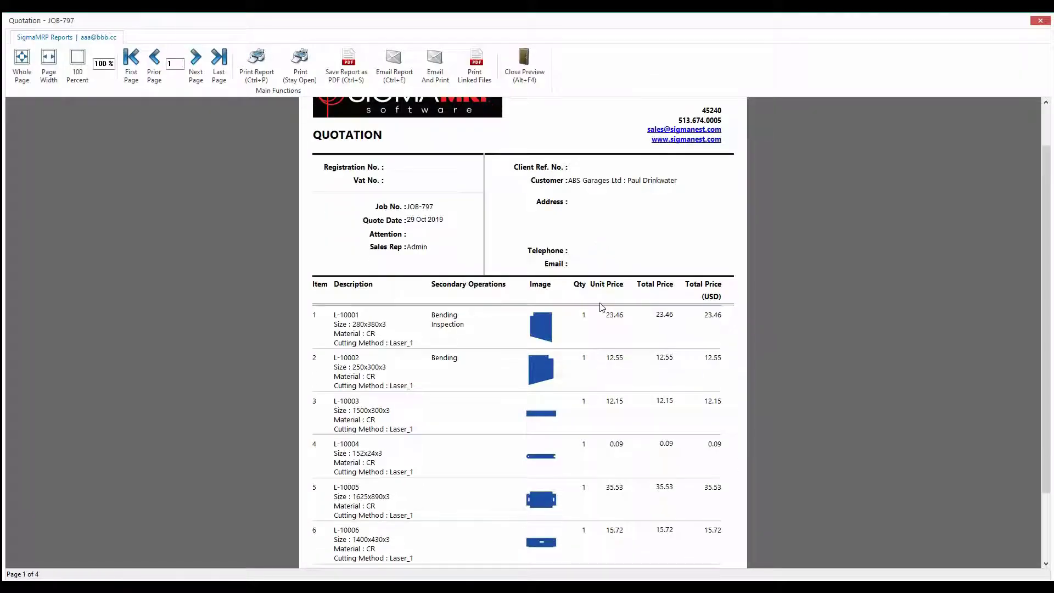
click(523, 67)
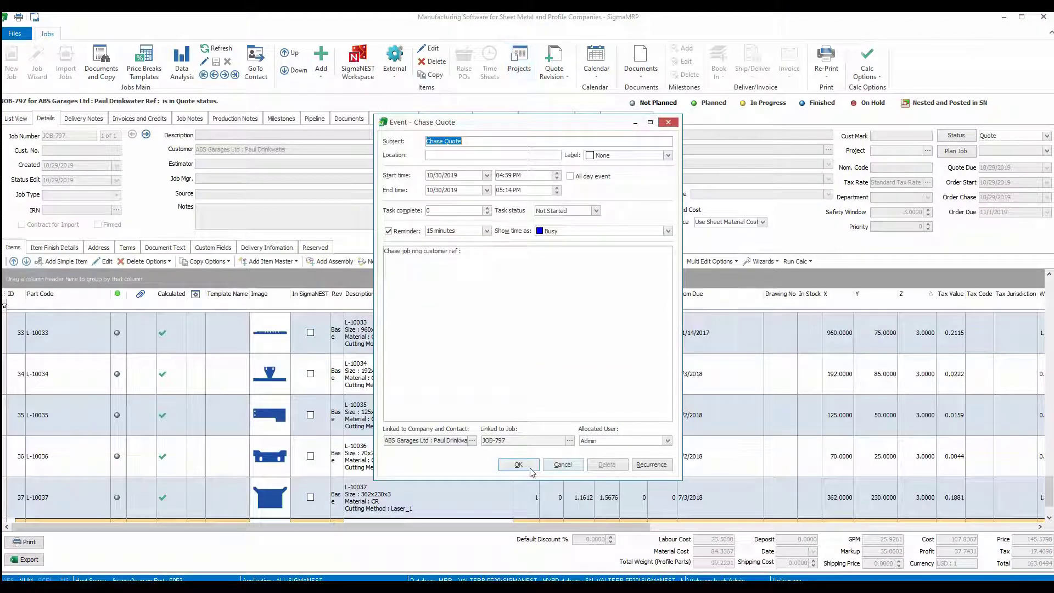
click(518, 464)
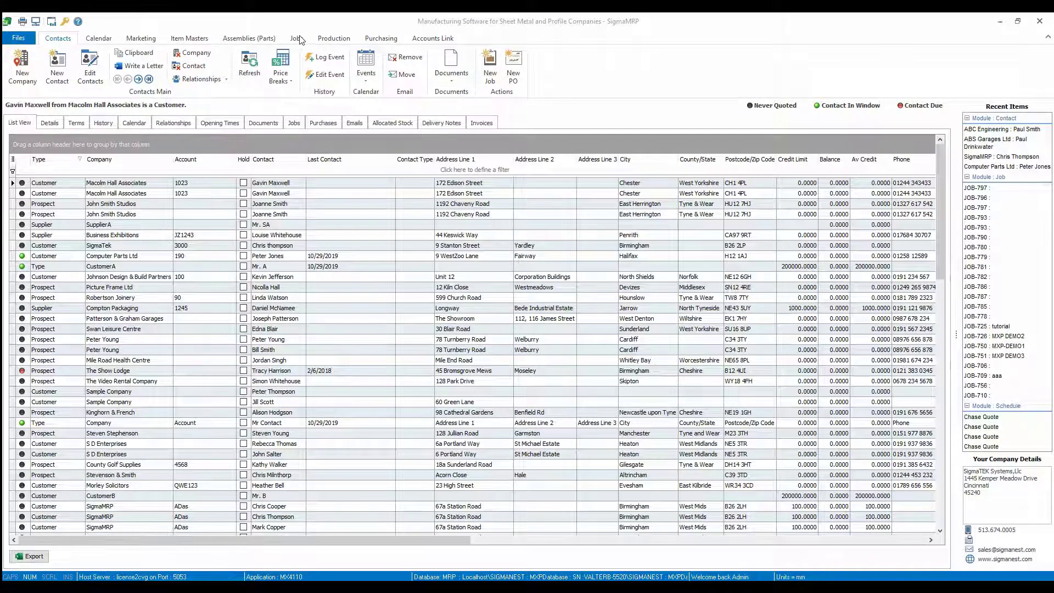
Open the details of the new ABS Garages Ltd quote from the jobs list.
click(298, 39)
click(216, 187)
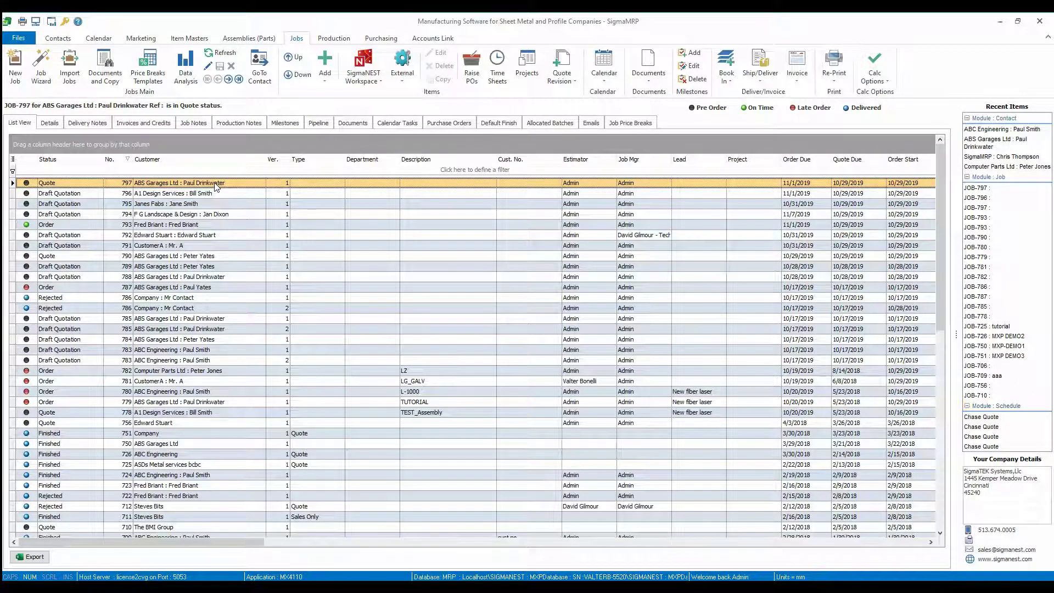
double_click(216, 186)
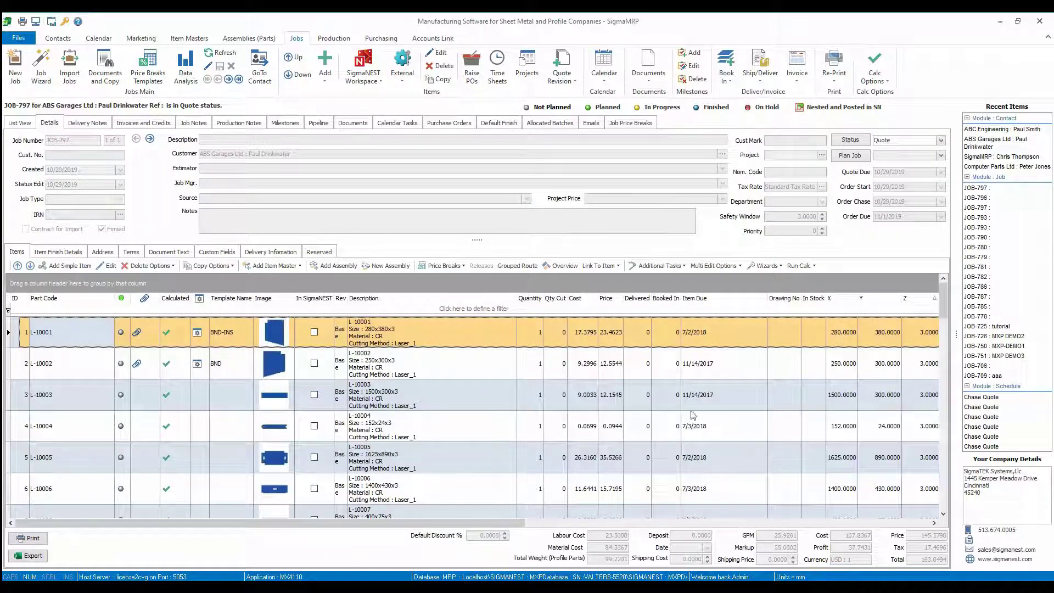
Change the job status to Order, generate the SigmaNEST work orders for all its parts, and close the generation window.
click(940, 141)
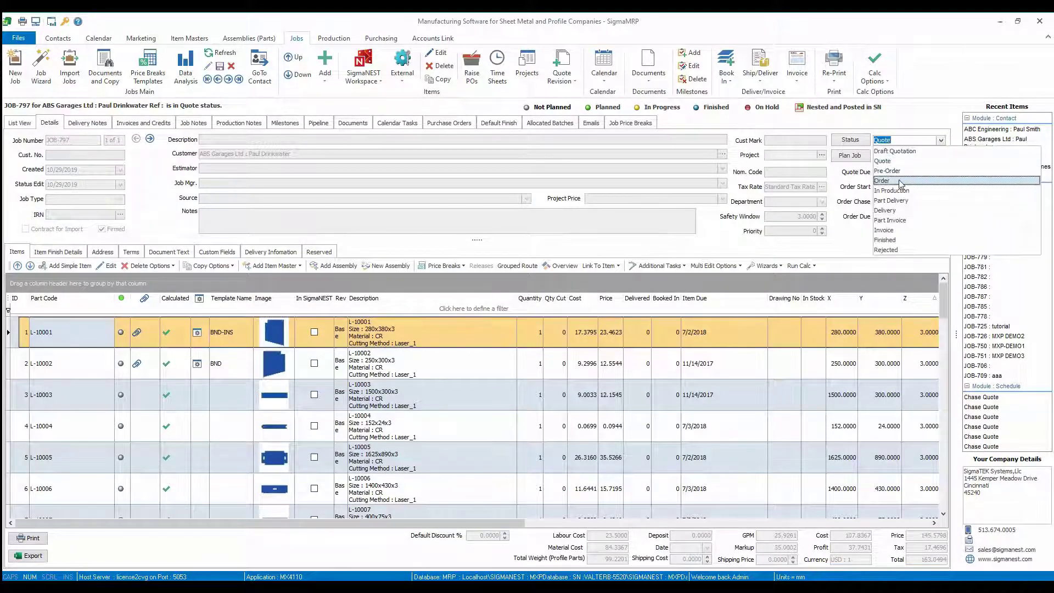
click(897, 180)
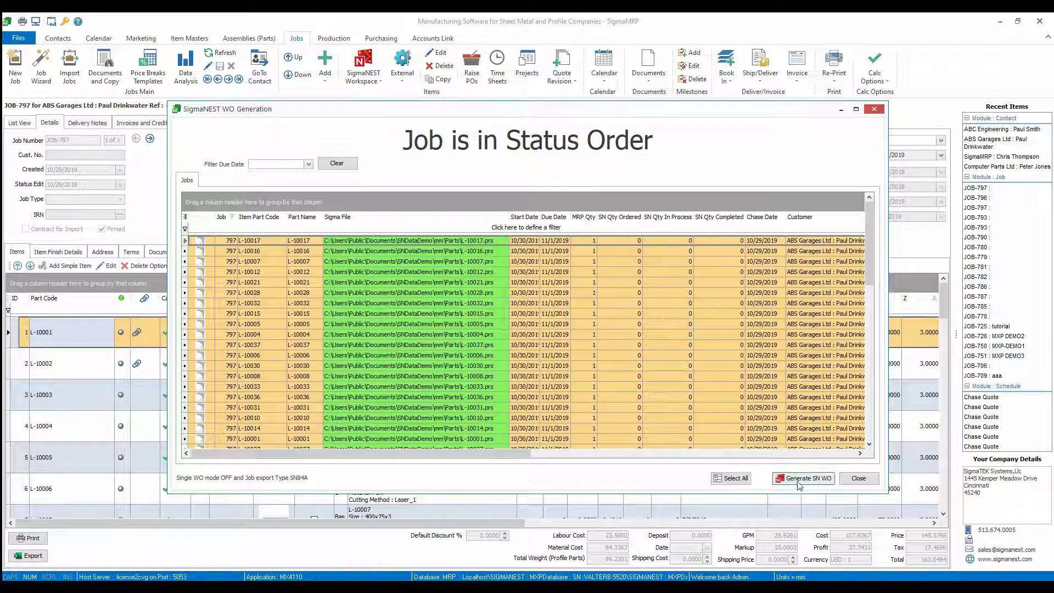
click(799, 481)
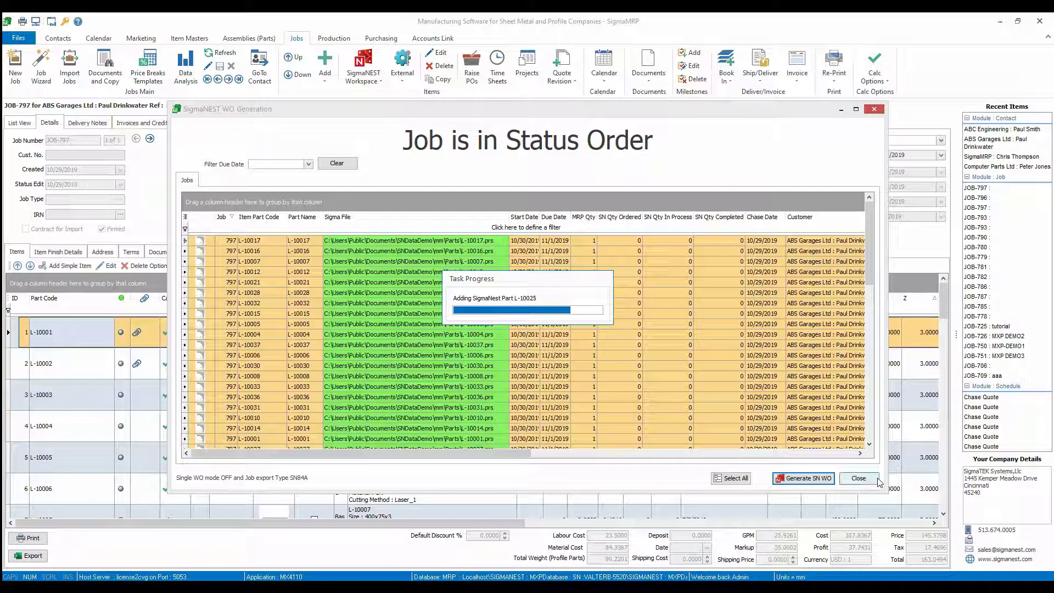
click(876, 480)
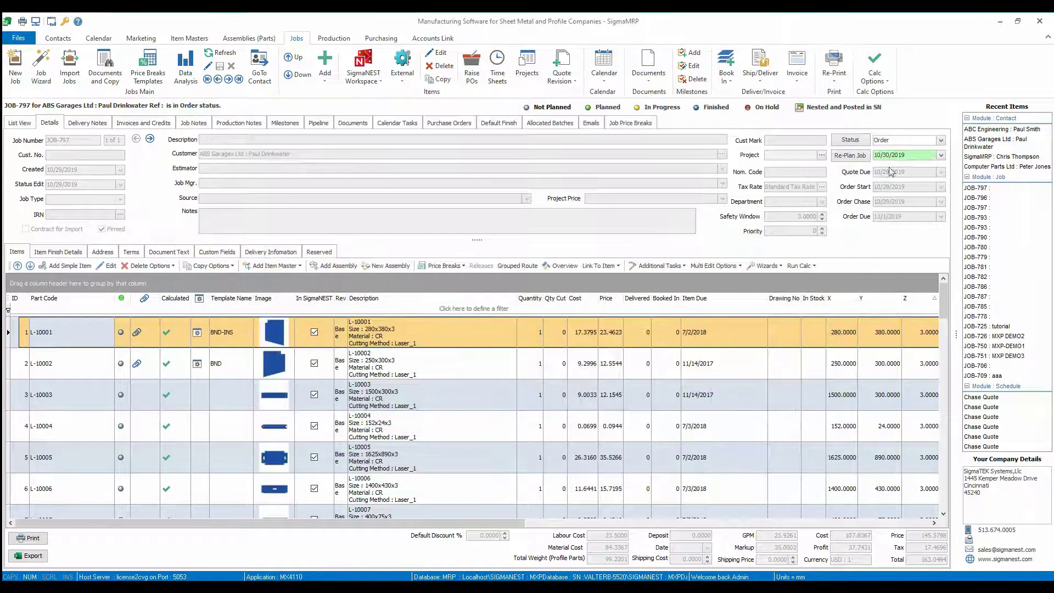
Open the new ABS Garages Ltd job in production and examine the Laser_1, Bending and Inspection operations of work order WO-L-10001.
click(333, 38)
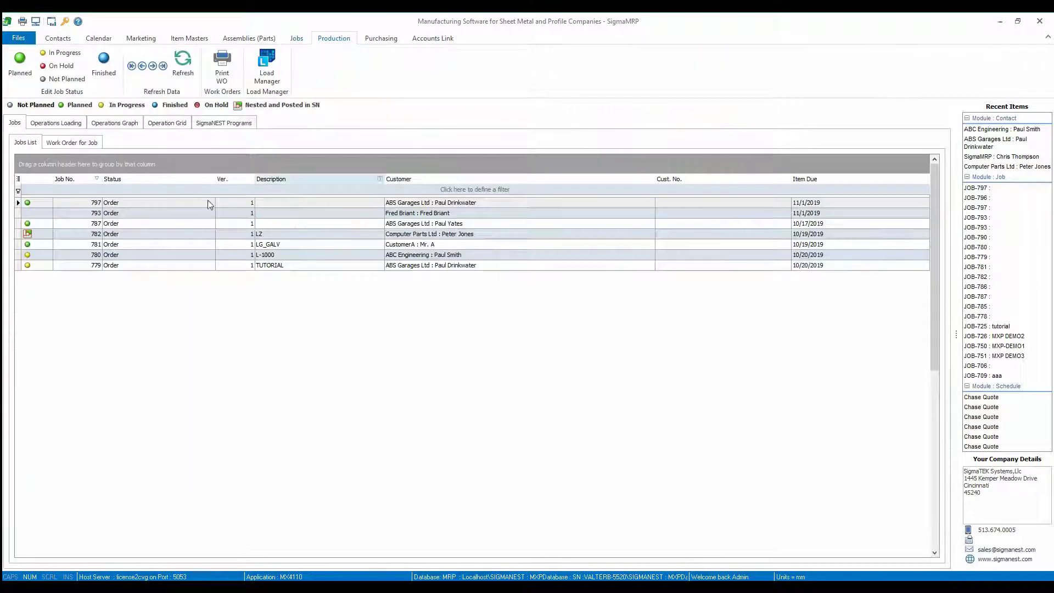
double_click(134, 202)
click(102, 247)
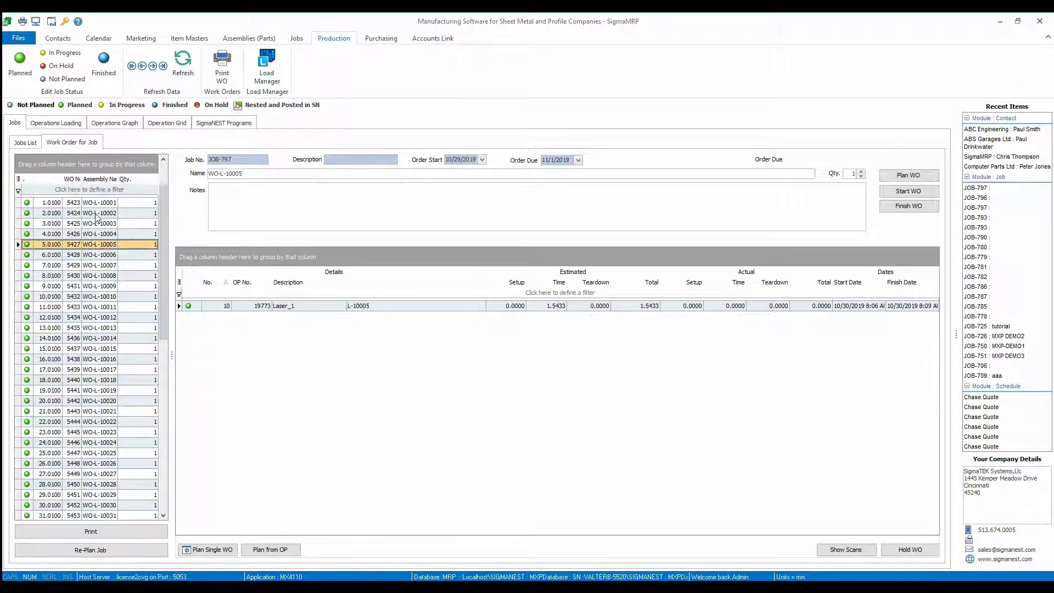
click(97, 203)
click(261, 308)
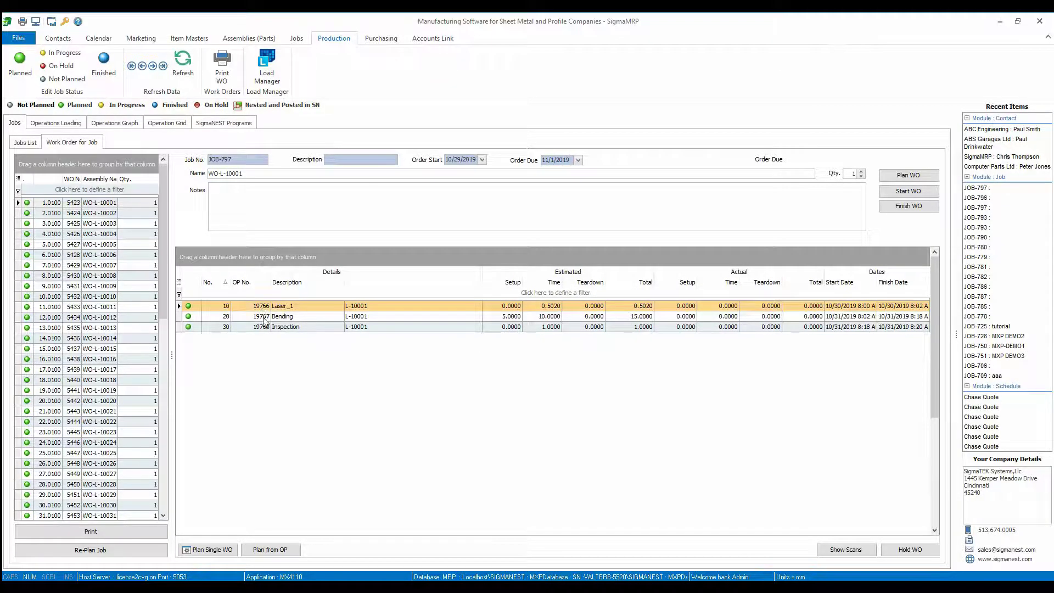
click(264, 319)
click(267, 328)
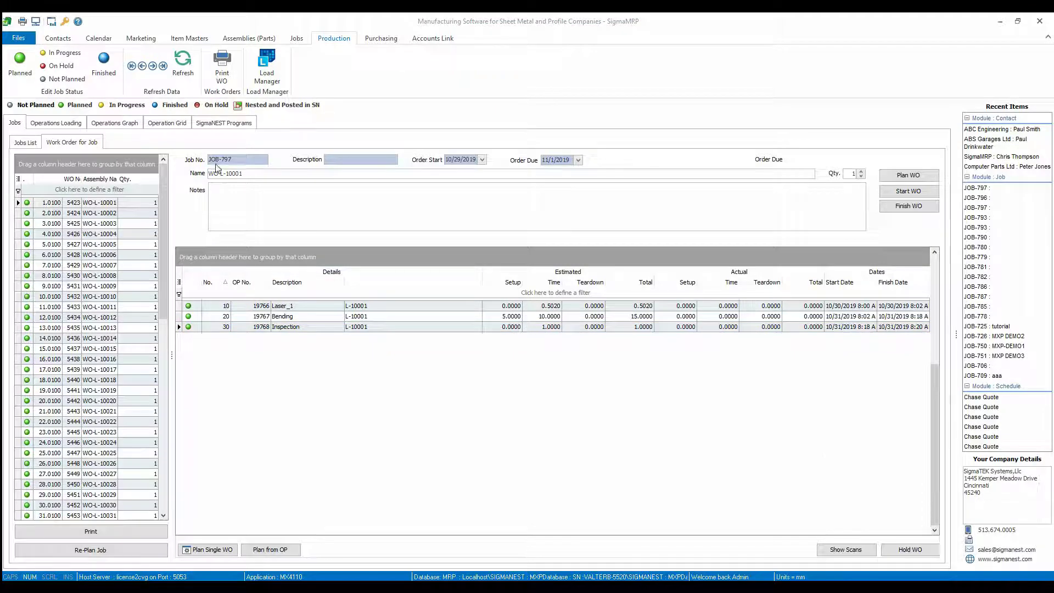
drag(240, 159, 205, 160)
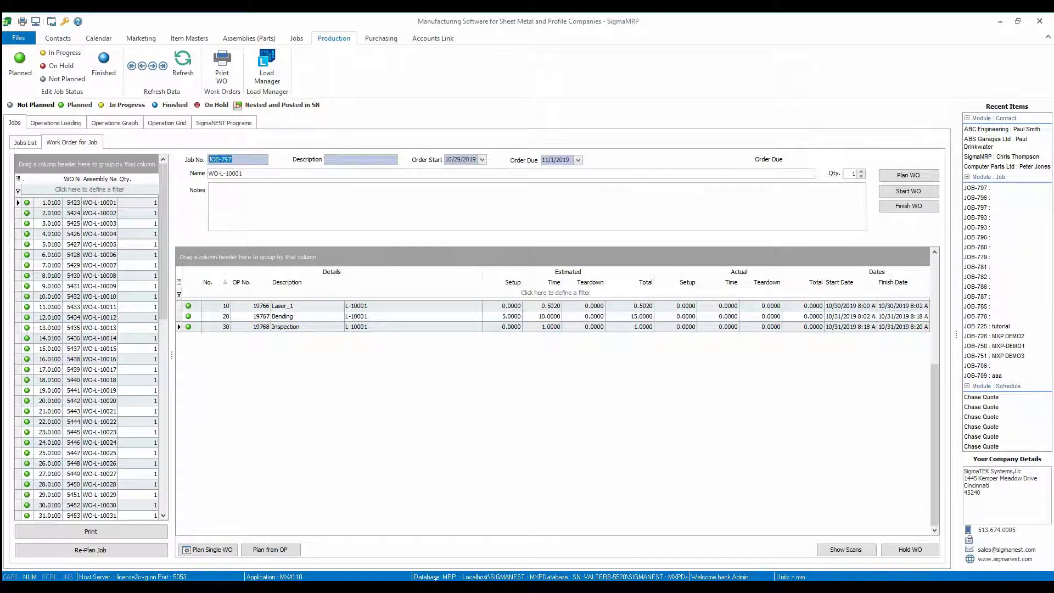
Switch to SigmaNEST and load the ABS Garages Ltd work order that is not started into the workspace.
key(alt+Tab)
click(233, 66)
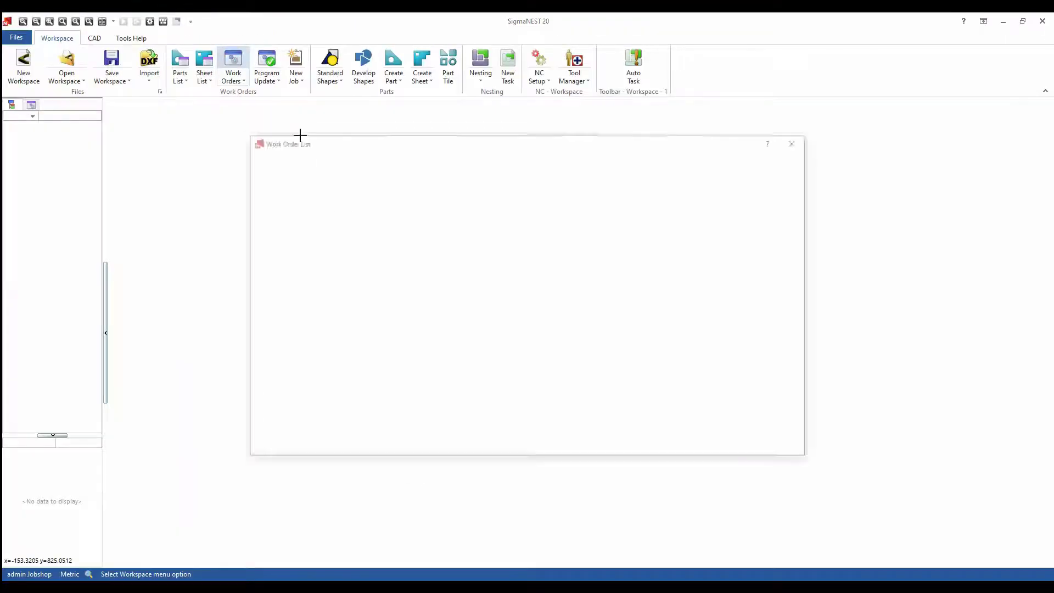
click(313, 283)
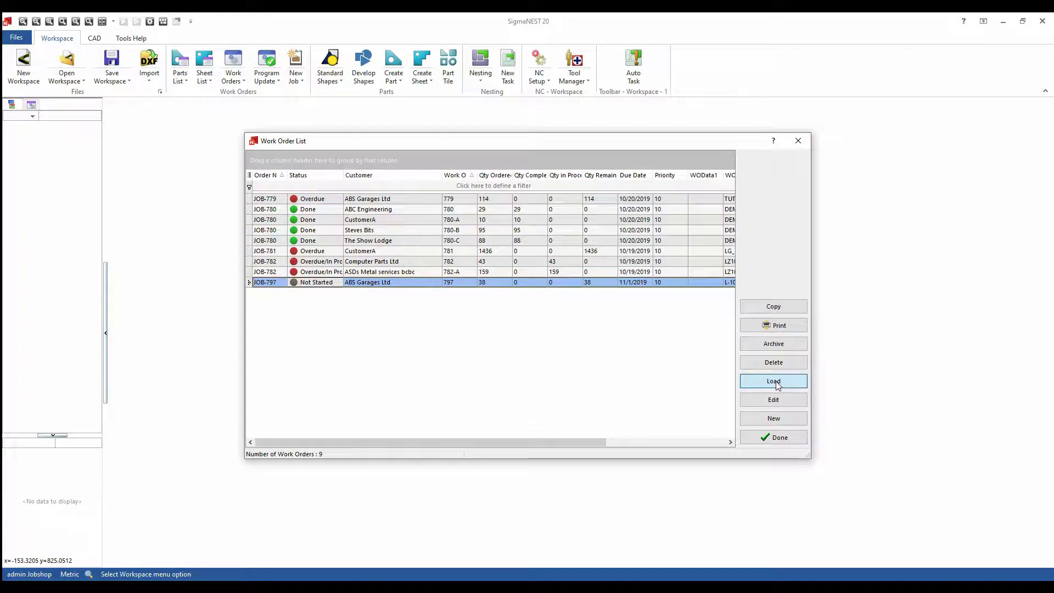
click(785, 438)
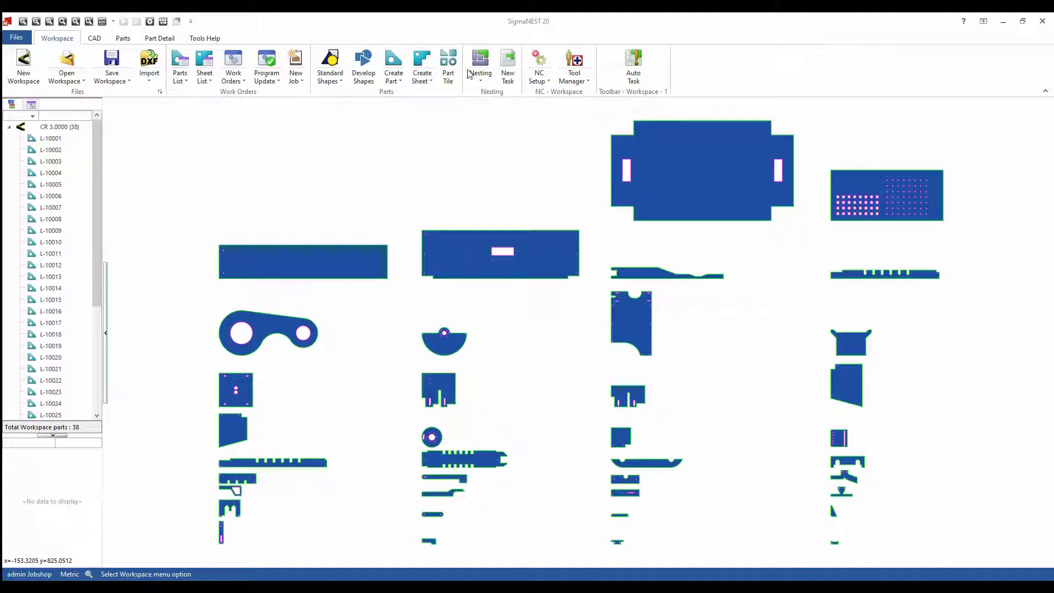
Create nesting task T1237 with all the workspace parts and BCH-250 sheets from the sheet list.
click(511, 61)
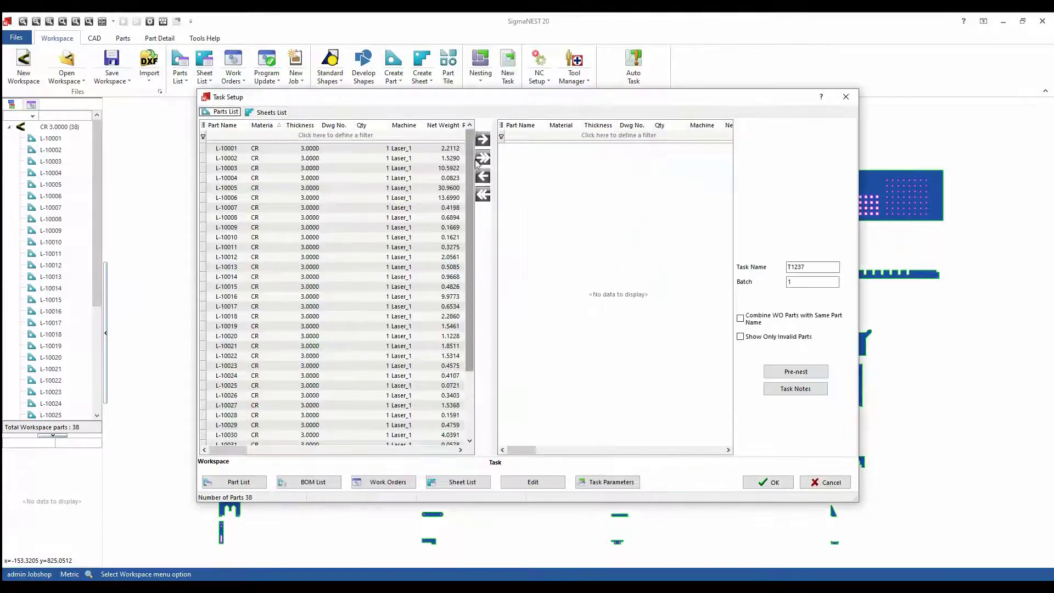
click(482, 158)
click(460, 481)
click(152, 136)
click(159, 146)
click(200, 155)
click(779, 477)
click(774, 482)
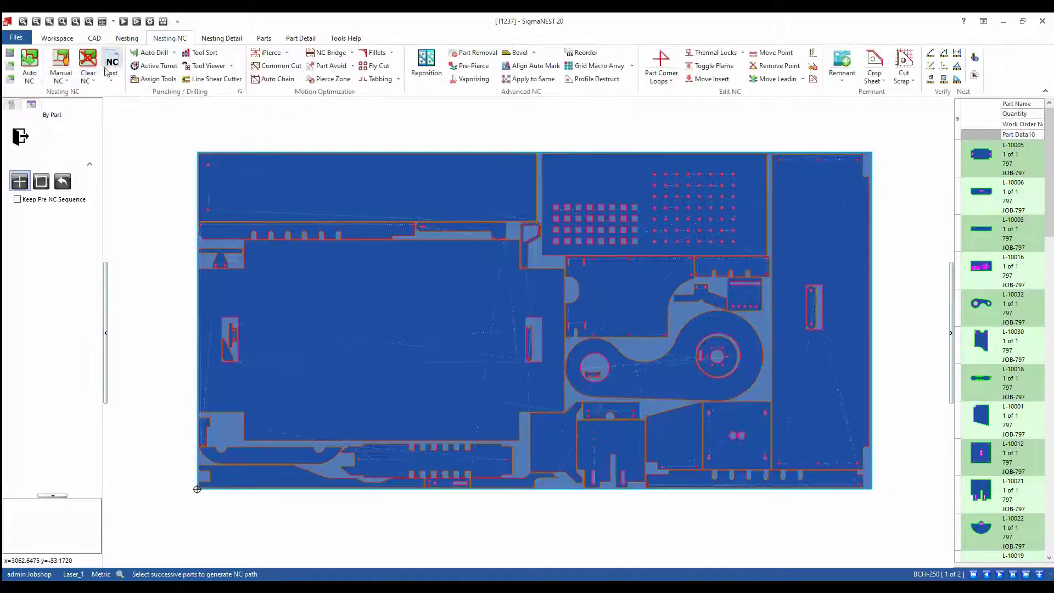
Post the NC code of the first BCH-250 nest as program 1481 for Laser_1.
click(107, 71)
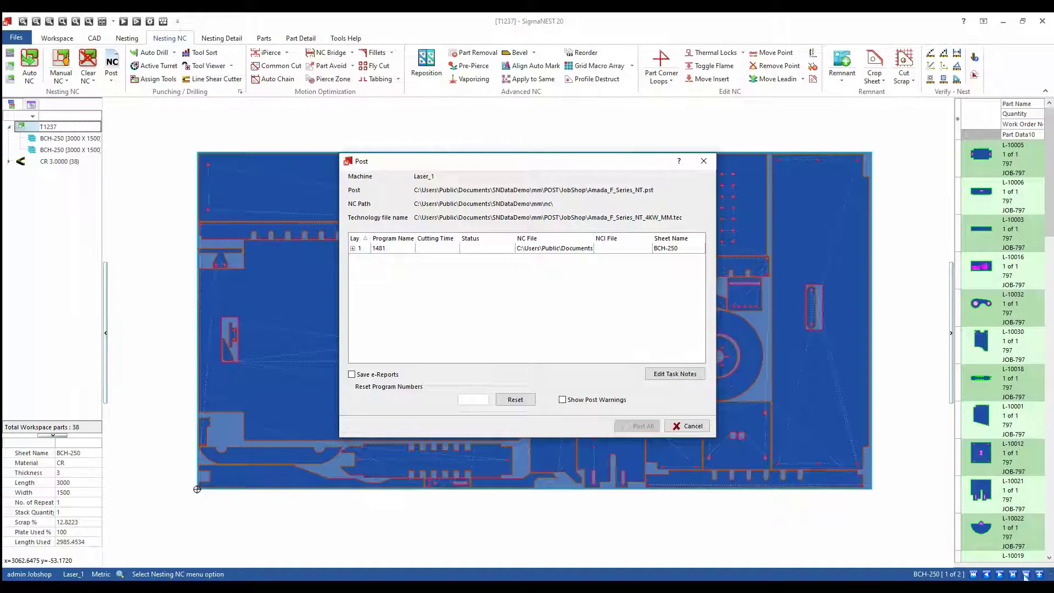
click(637, 426)
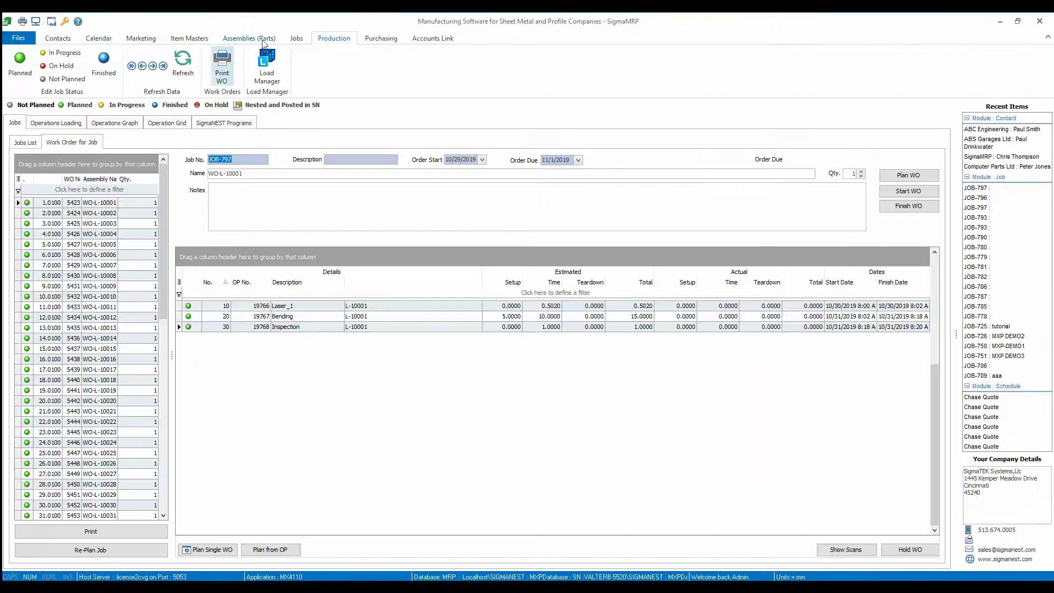
Check program 1481 in SigmaMRP's SigmaNEST program list, and refresh and review the nested status of the job's work orders.
click(220, 124)
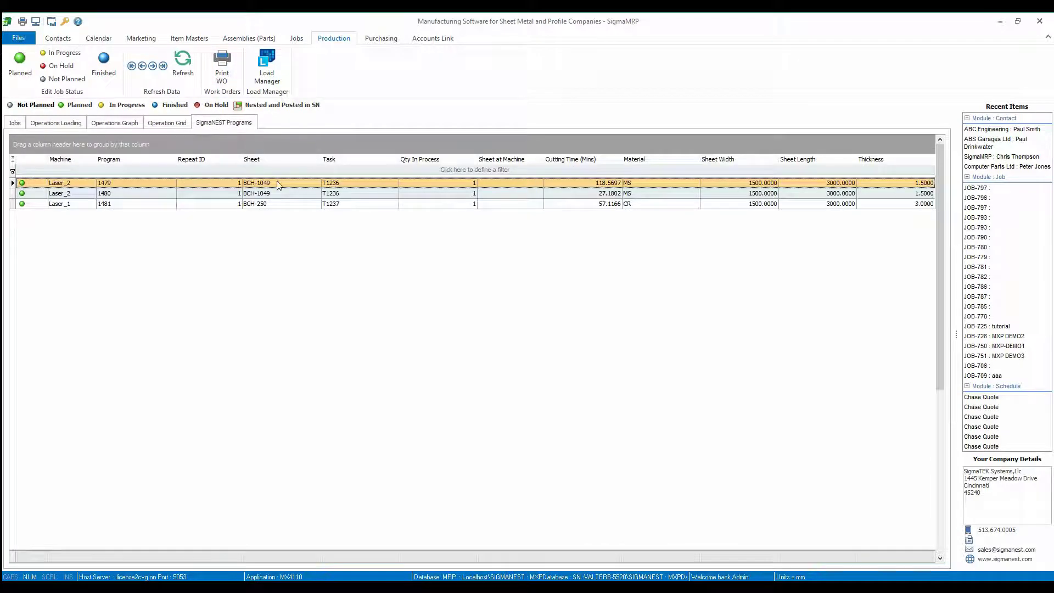
click(153, 204)
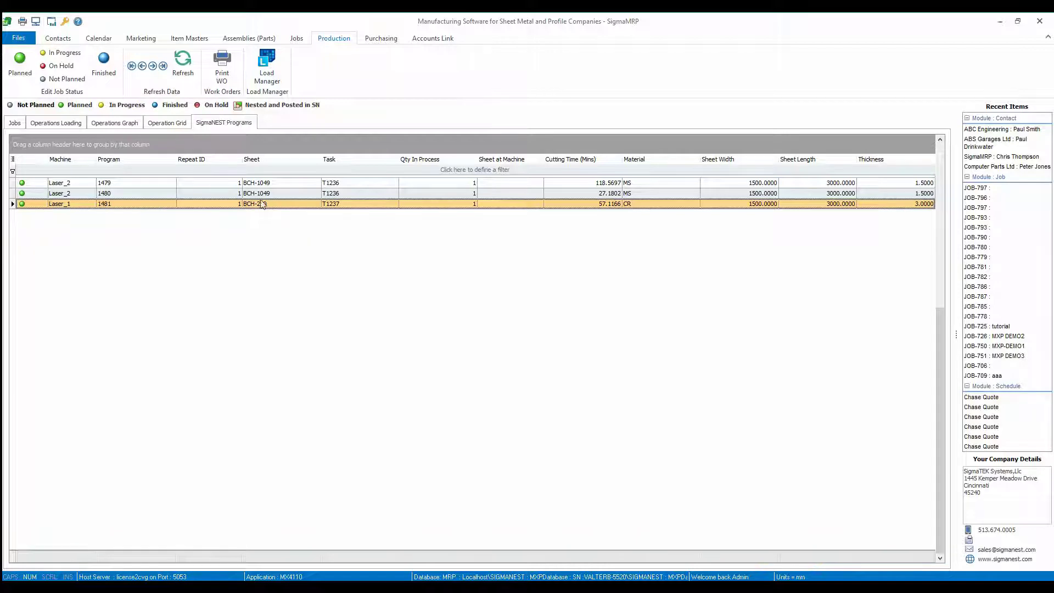
click(15, 122)
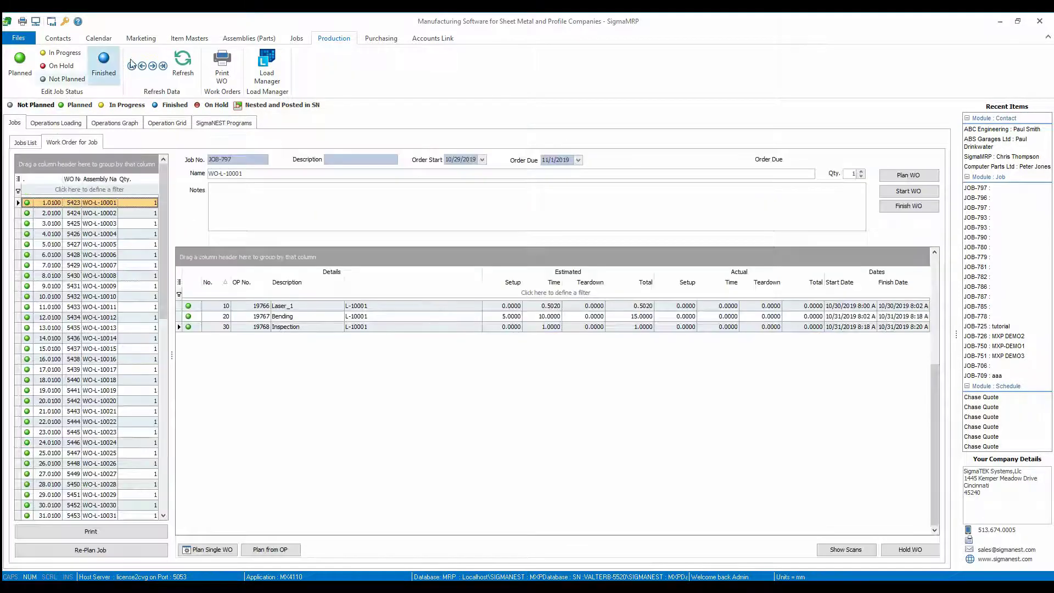
click(182, 63)
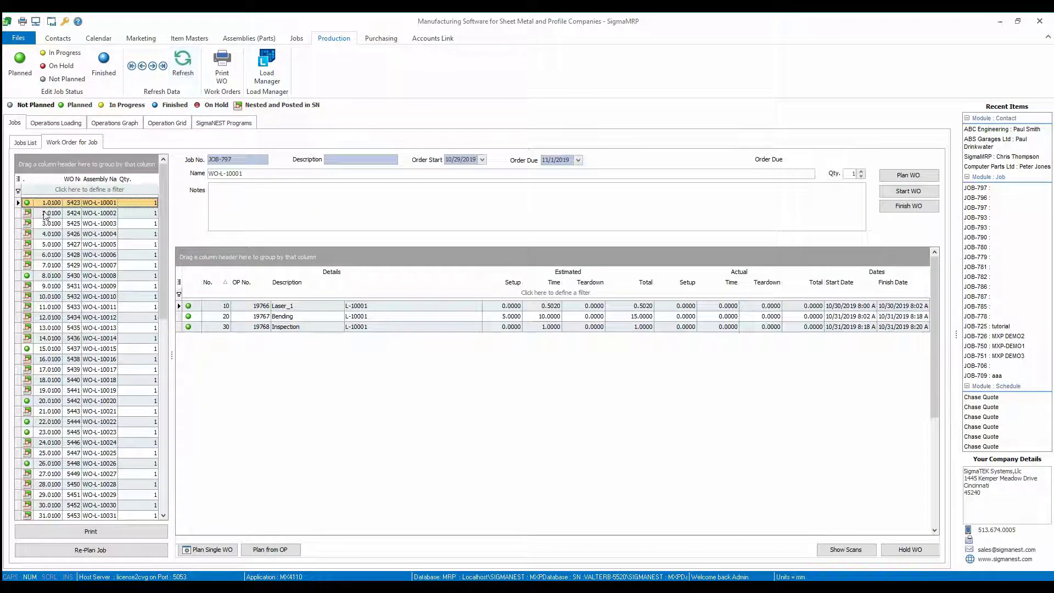
click(43, 212)
click(47, 223)
click(48, 234)
click(195, 306)
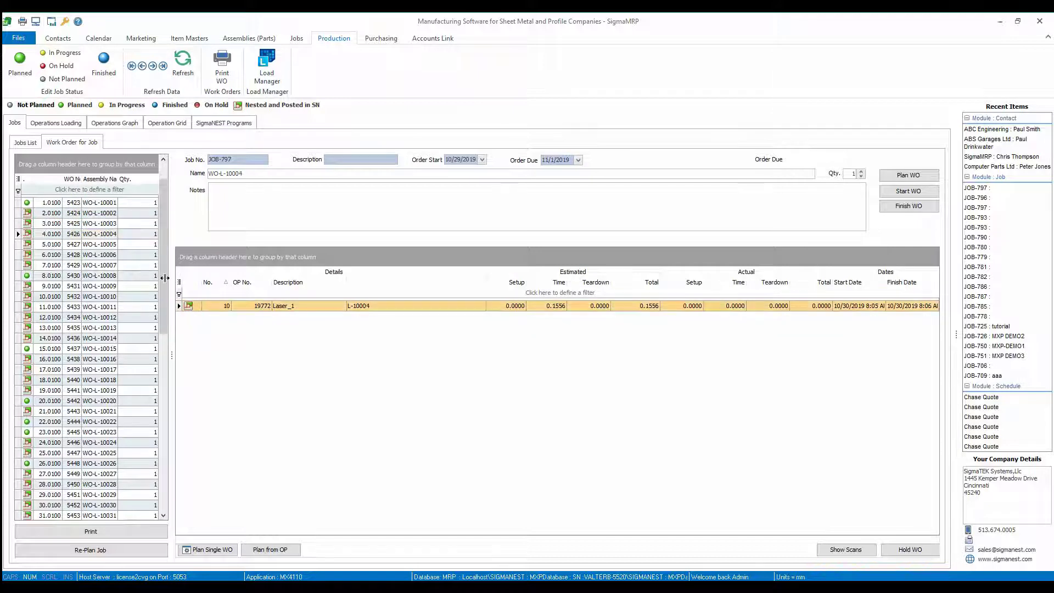
click(104, 203)
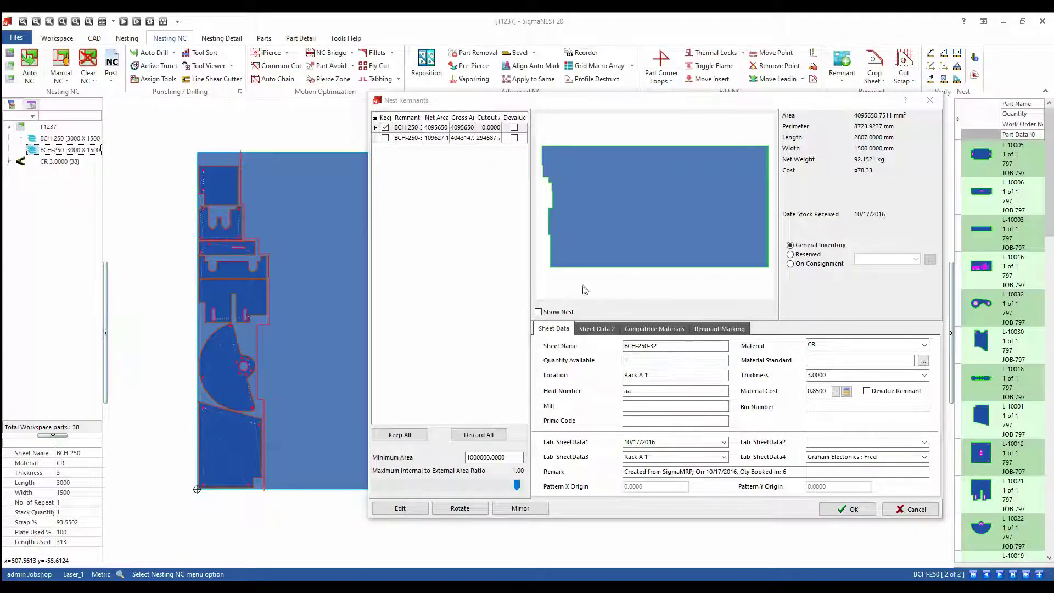
In SigmaNEST, keep the large remnant BCH-250-32 of the second nest and post its NC code as program 1482.
click(866, 509)
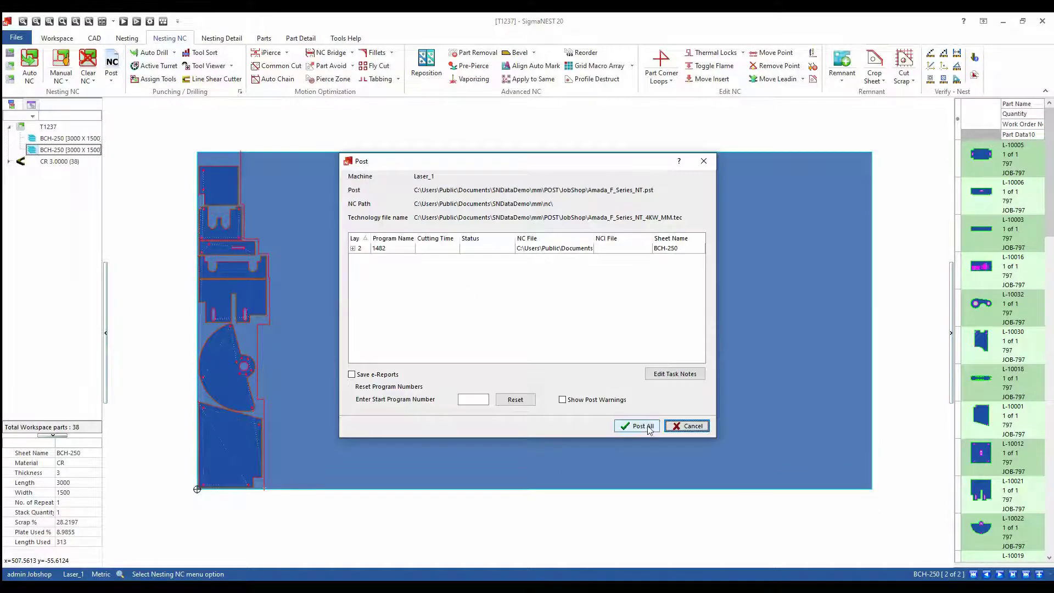
click(647, 426)
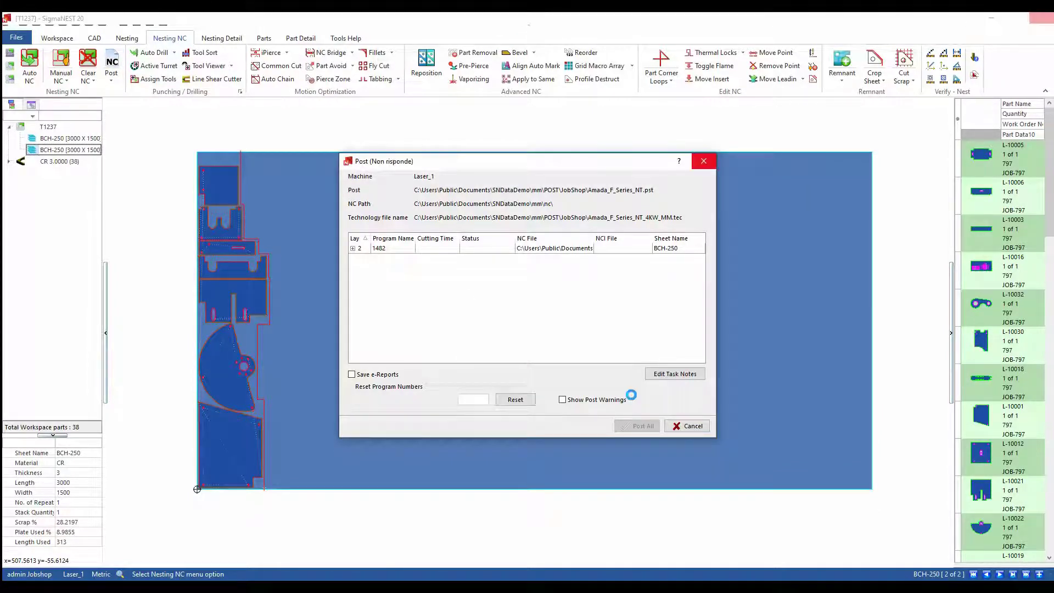
click(680, 426)
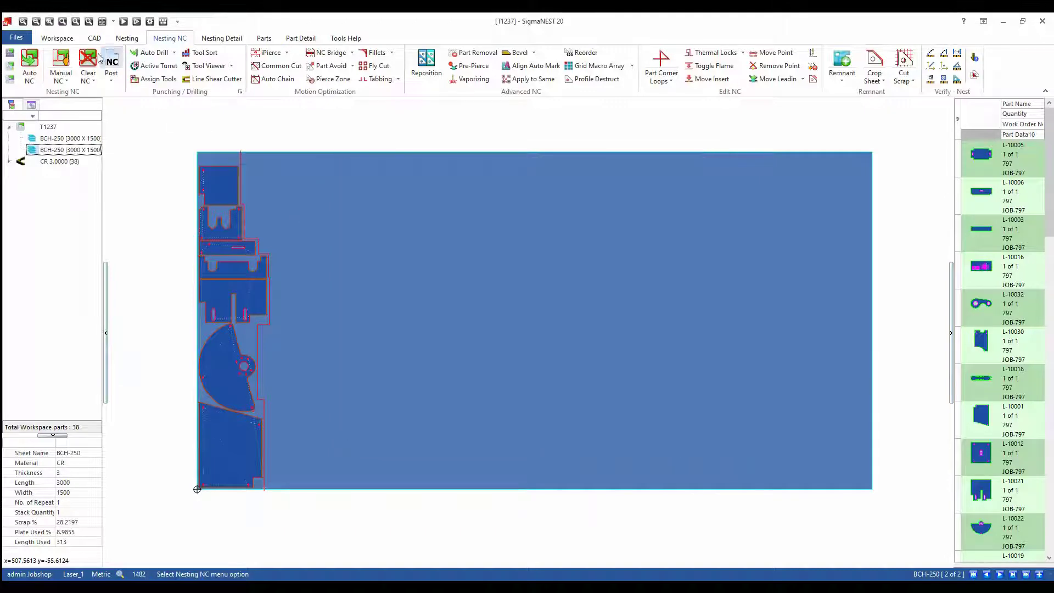
Open the ABS Garages Ltd work order in progress and examine the ordered, completed and in-process quantities of its parts.
click(58, 39)
click(231, 70)
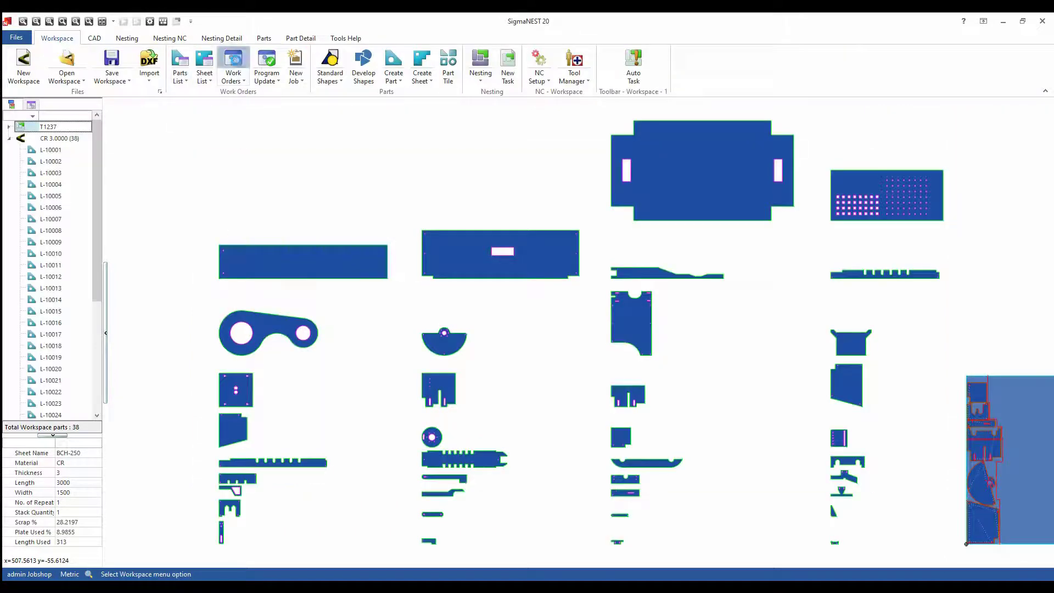
double_click(303, 284)
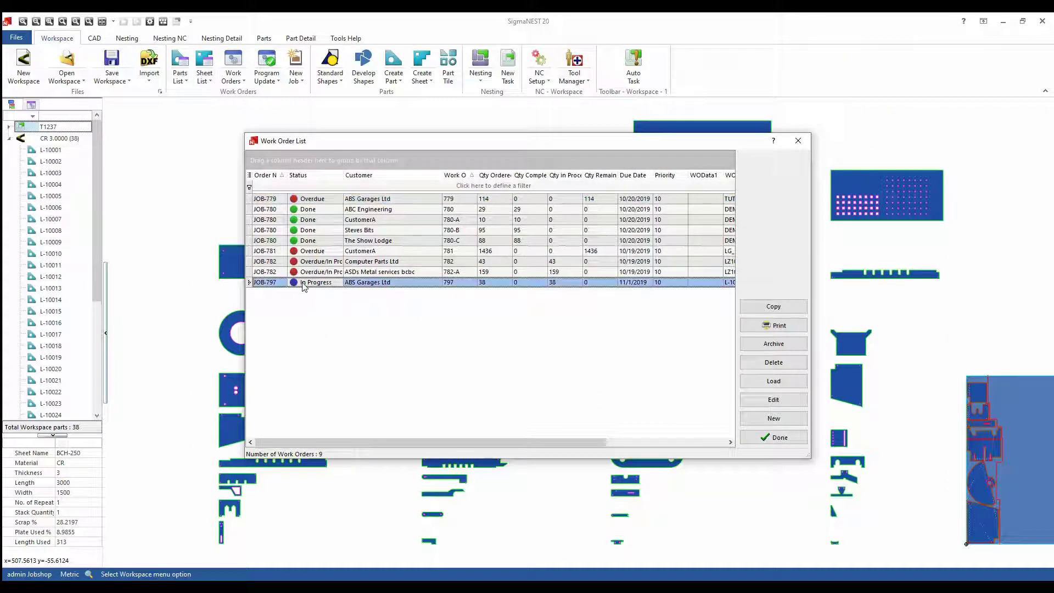
drag(363, 442, 389, 442)
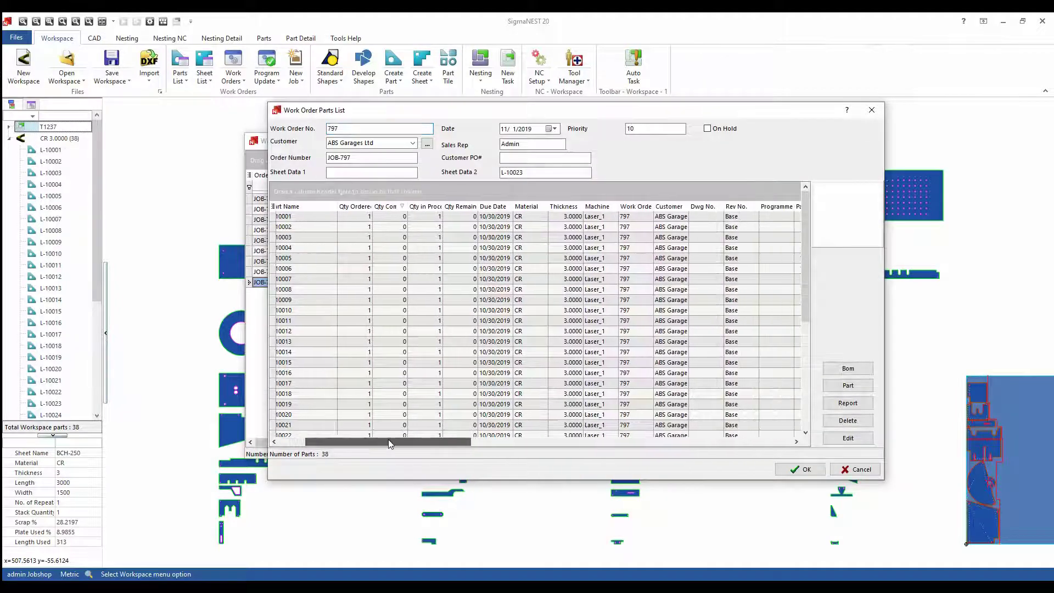
click(429, 238)
click(429, 280)
click(436, 322)
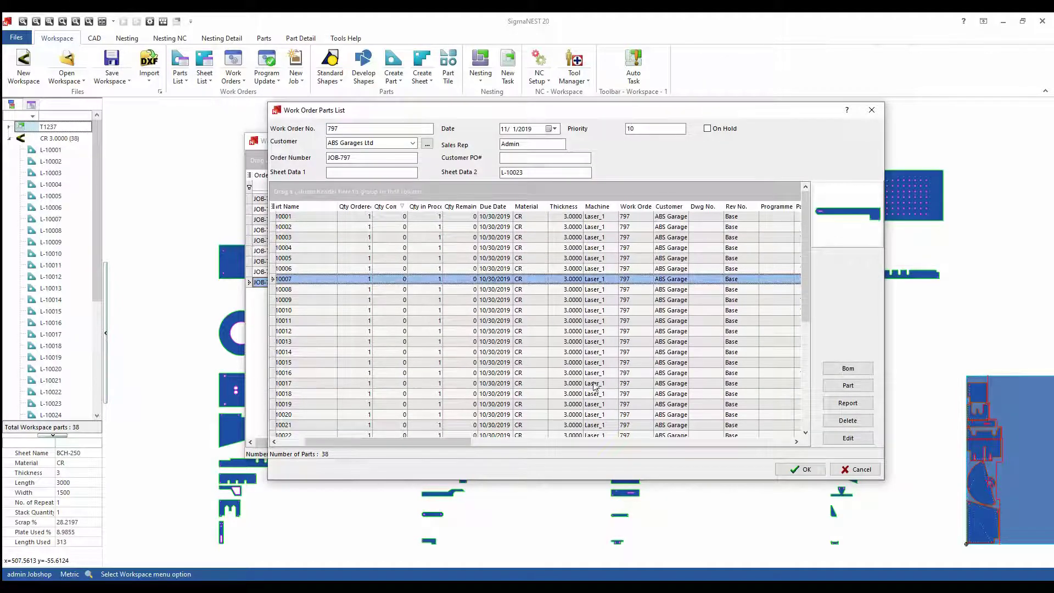
View the work order report to see which program cuts each part, and close the report and the parts list.
click(841, 408)
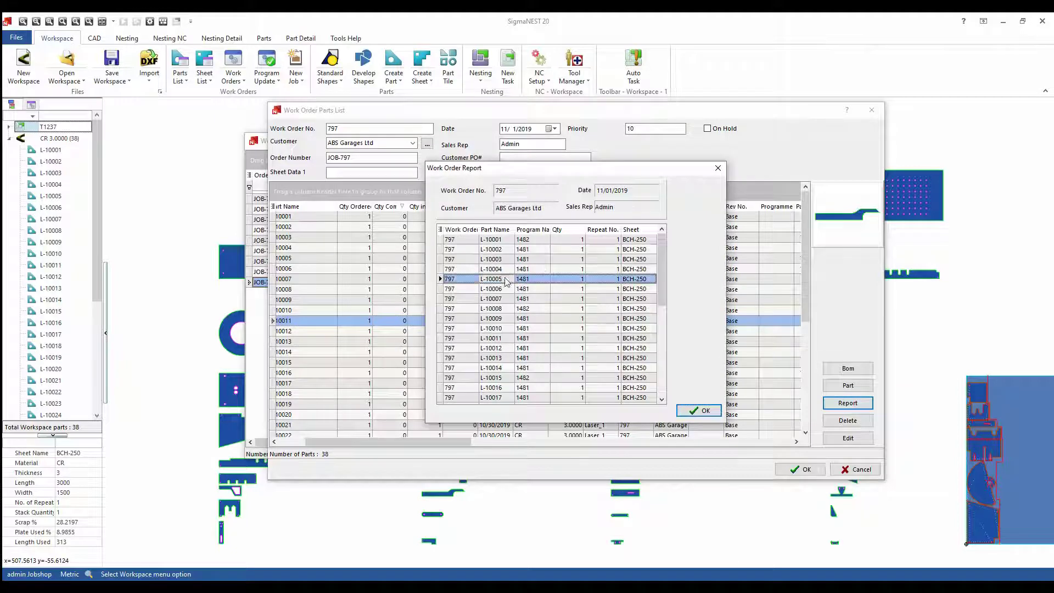
click(543, 240)
click(543, 254)
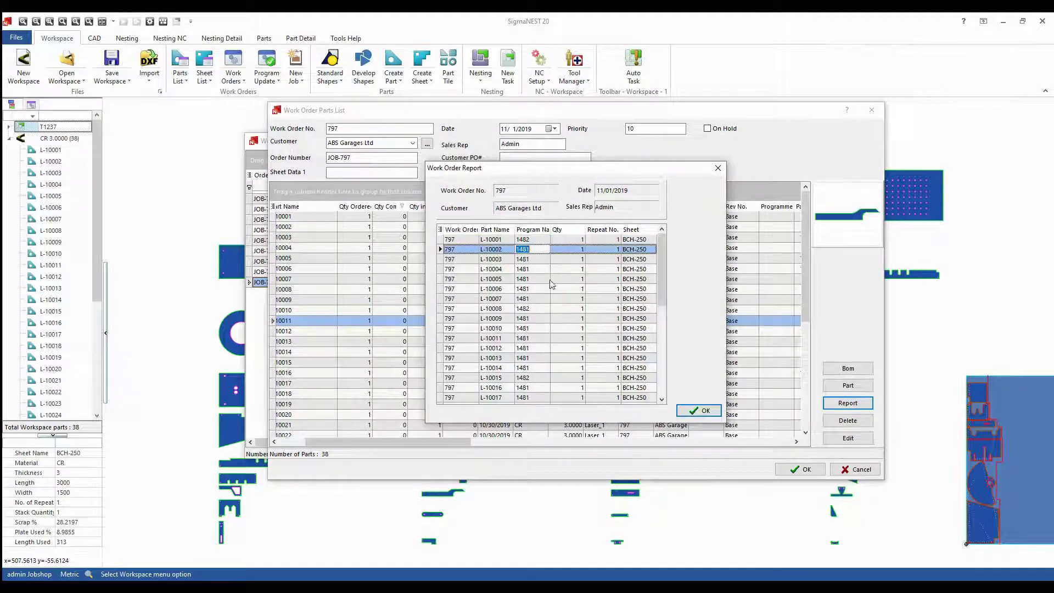
click(700, 411)
click(794, 471)
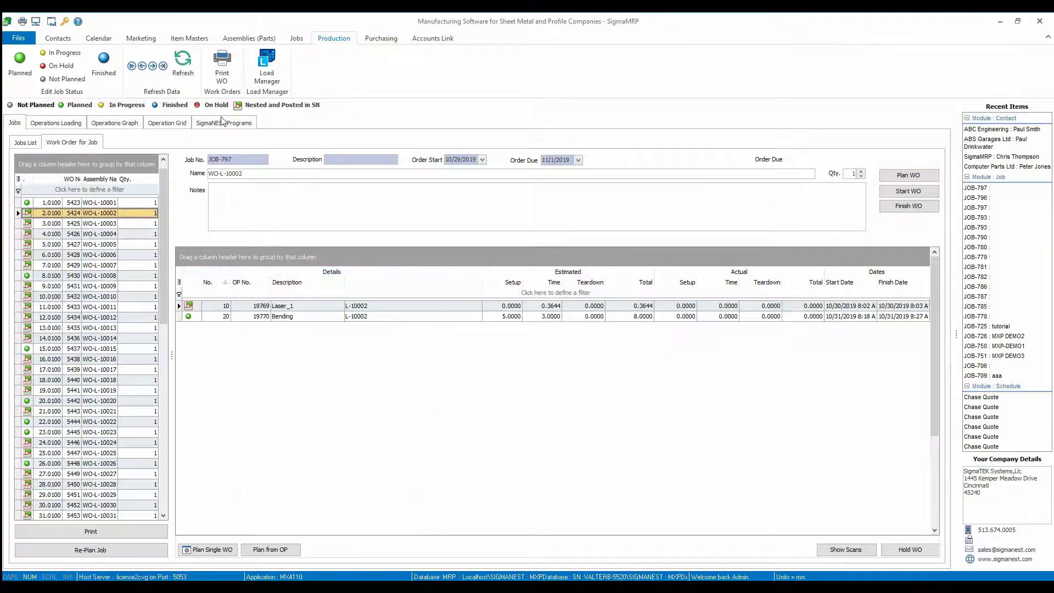
In SigmaMRP, check programs 1481 and 1482 in the SigmaNEST program list and review the operation statuses of WO-L-10001 and WO-L-10002.
click(223, 122)
click(153, 206)
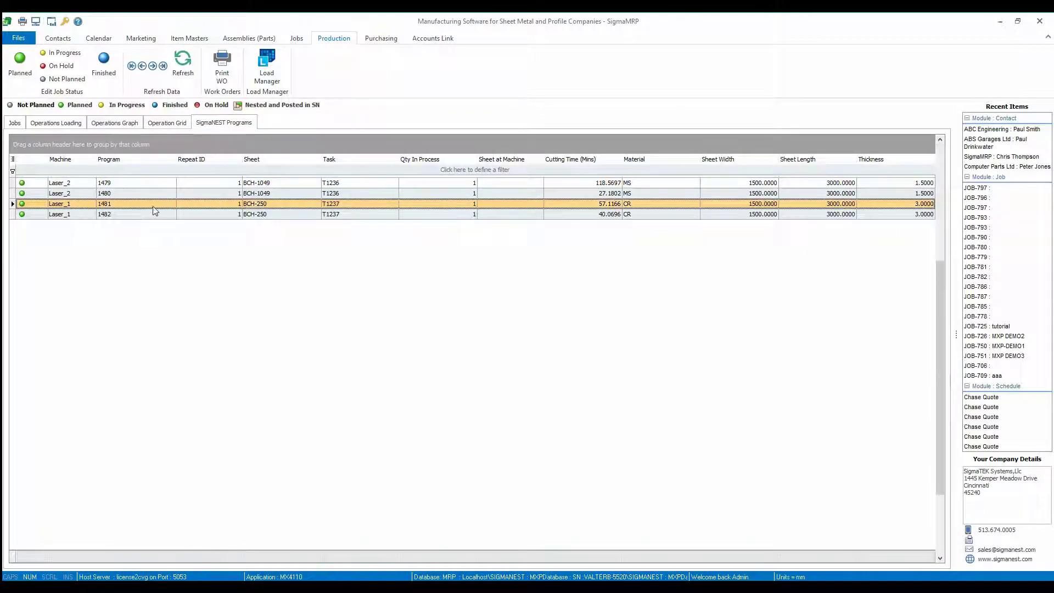
click(154, 214)
click(16, 123)
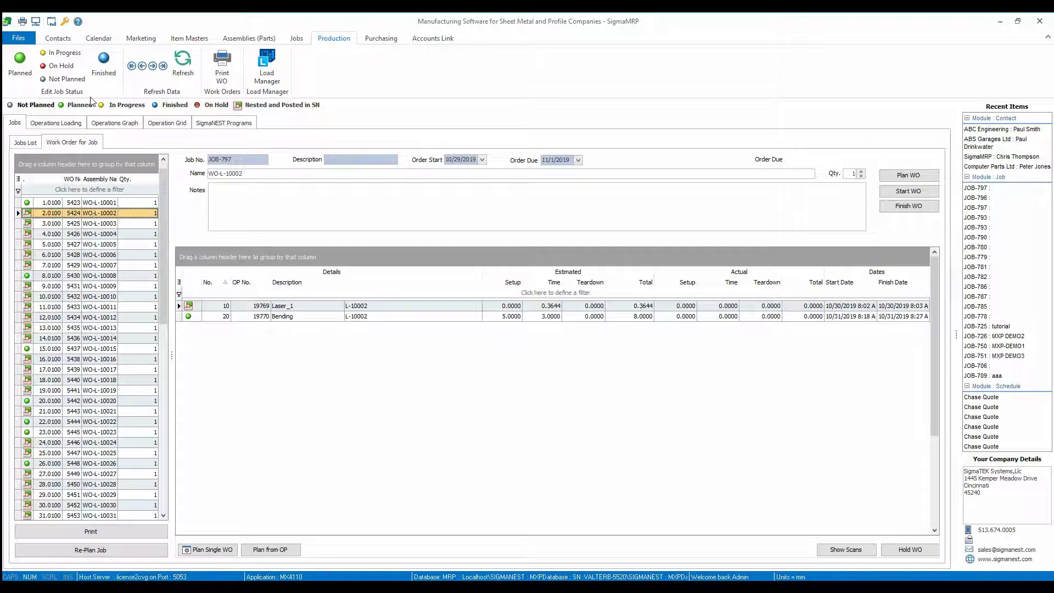
click(73, 204)
click(74, 214)
click(212, 307)
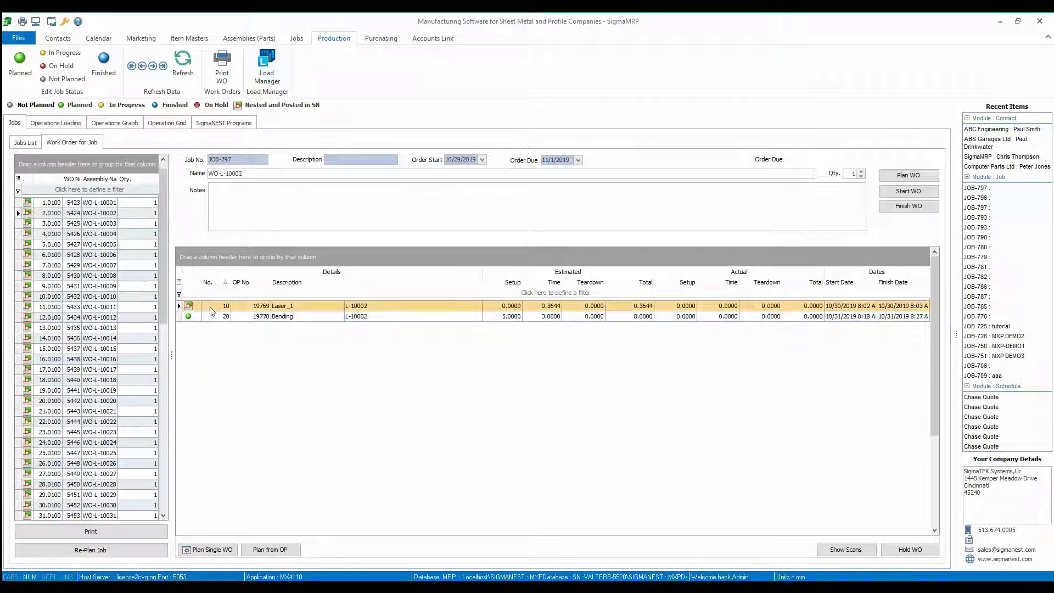
In the Color Offload Screen, start program 1482 on Laser_1 and check its status in SigmaMRP's SigmaNEST program list.
click(215, 317)
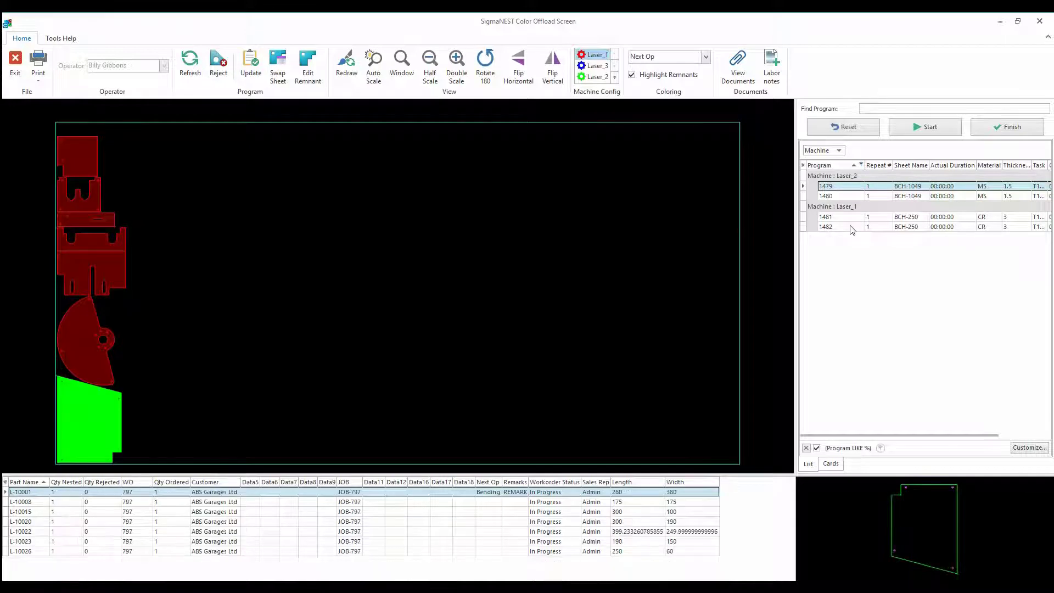
click(851, 227)
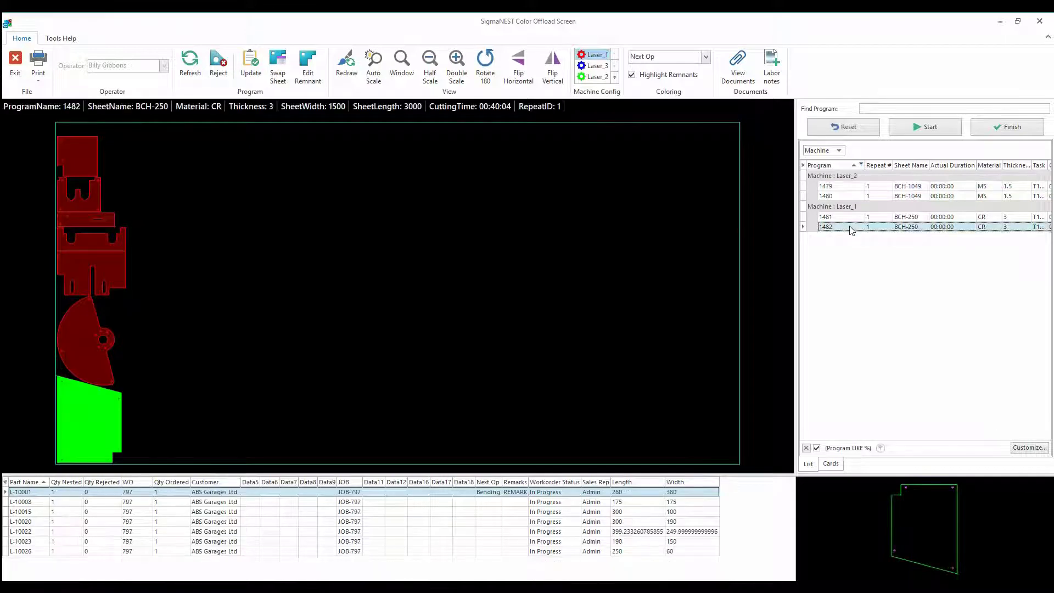
click(927, 130)
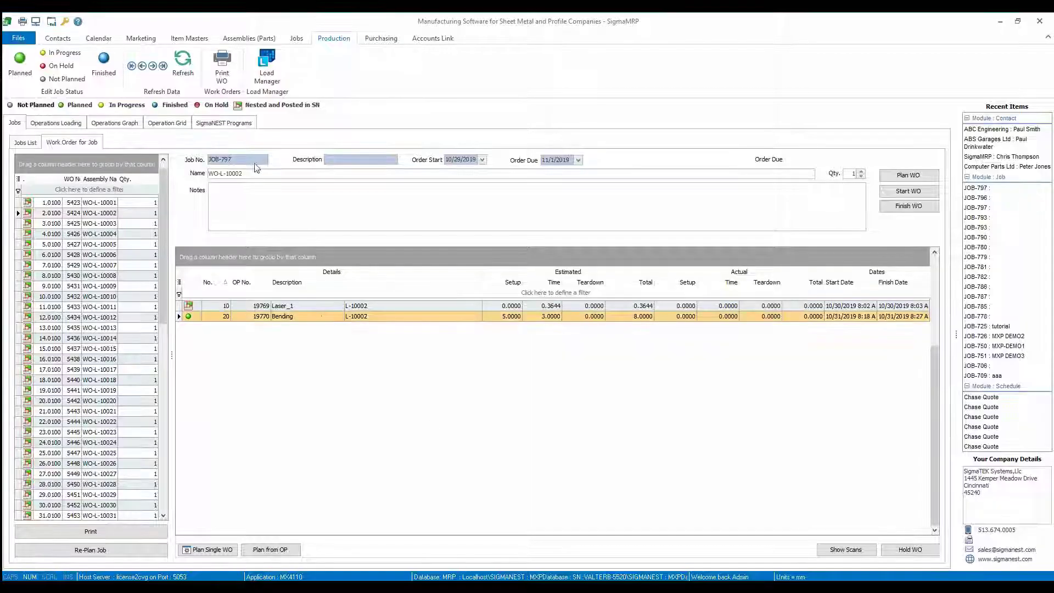
click(249, 123)
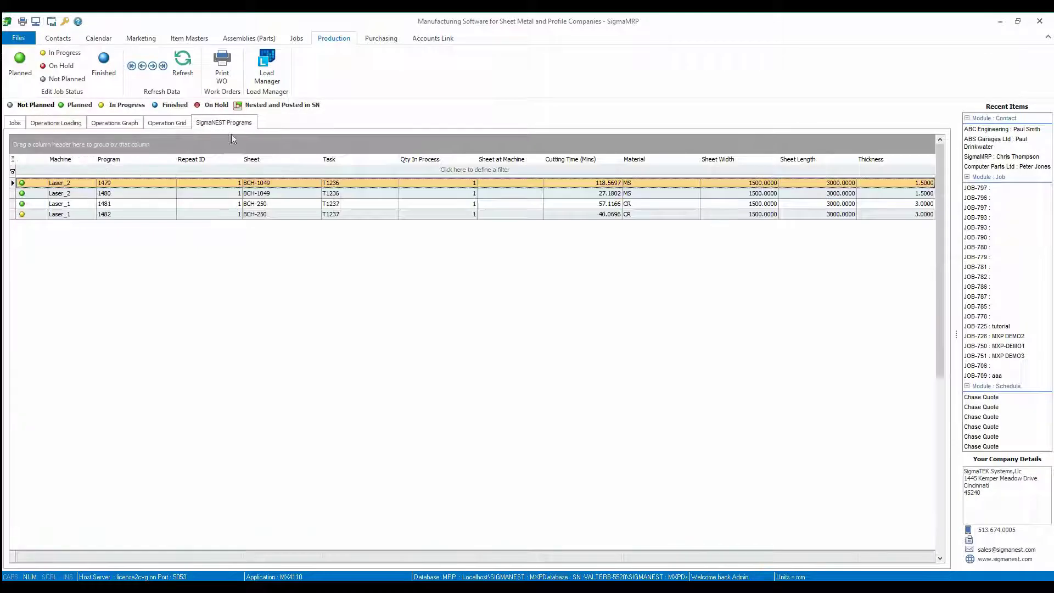
click(22, 215)
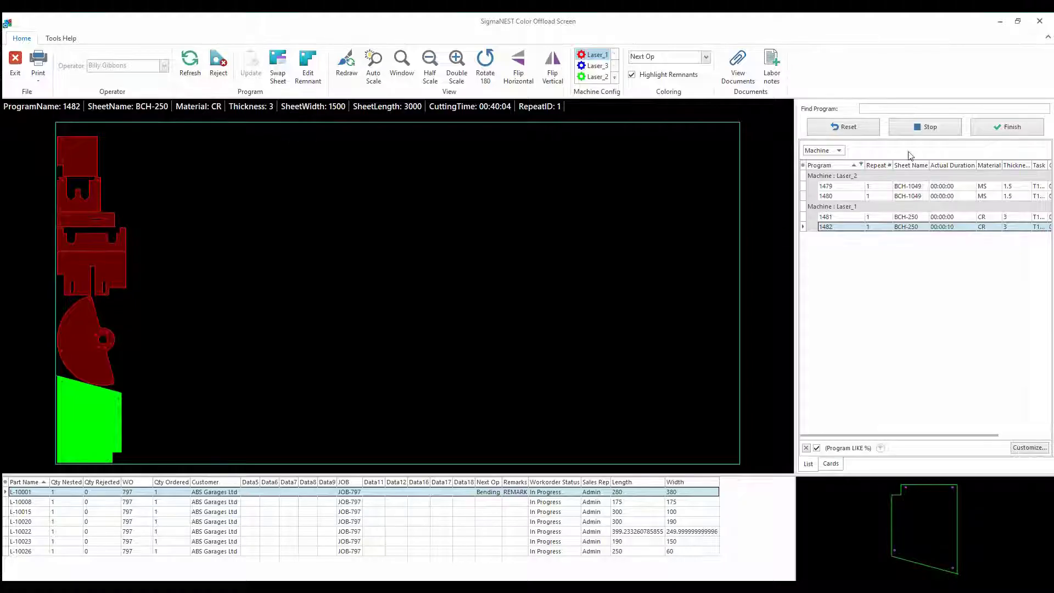
In the Color Offload Screen, finish and update program 1482, and try to start program 1481 on Laser_1.
click(996, 128)
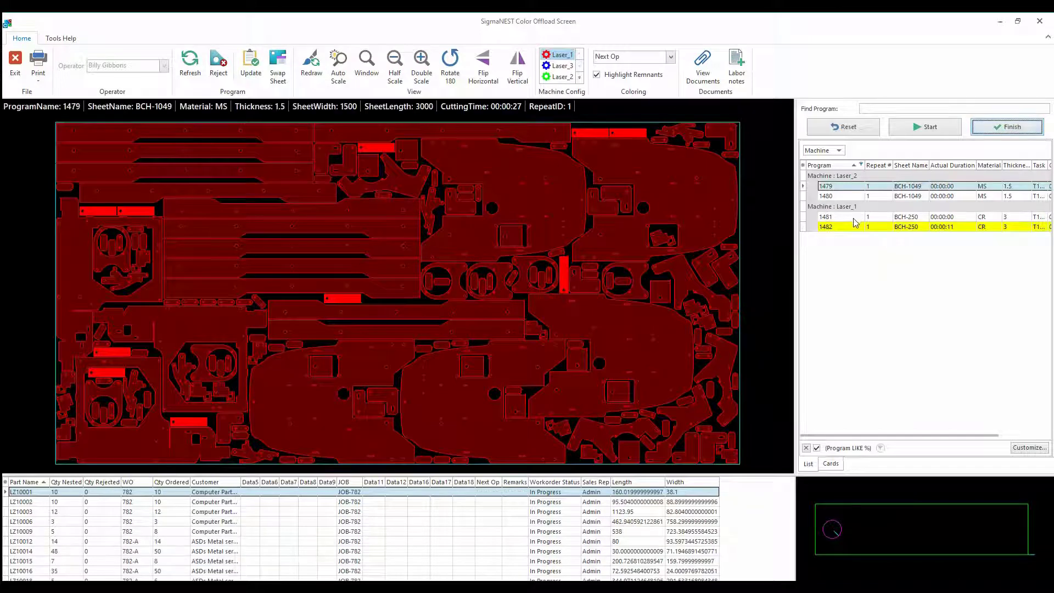
click(854, 218)
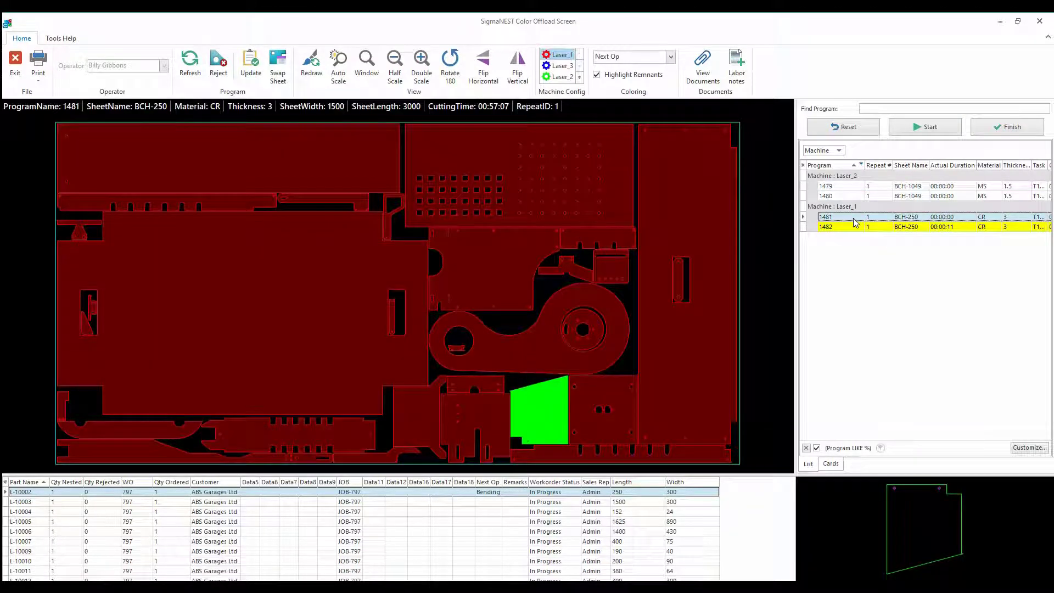
click(928, 130)
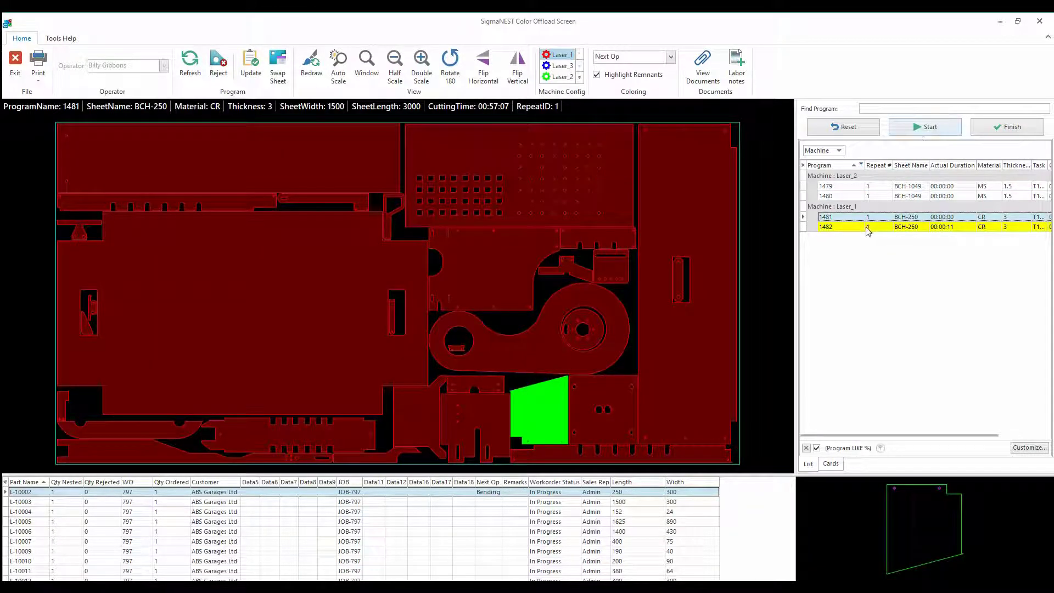
click(867, 228)
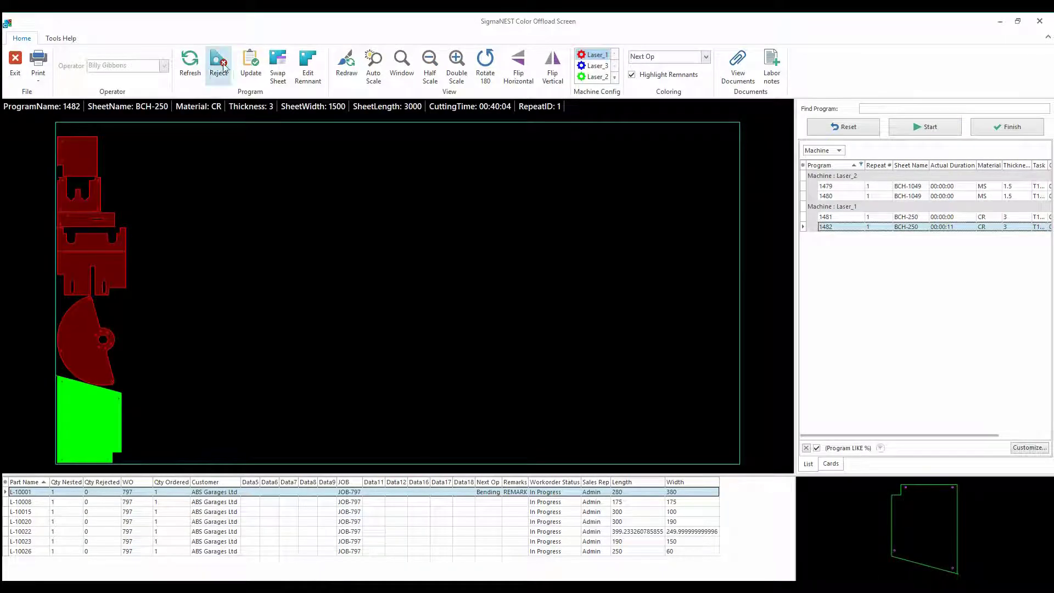
click(249, 63)
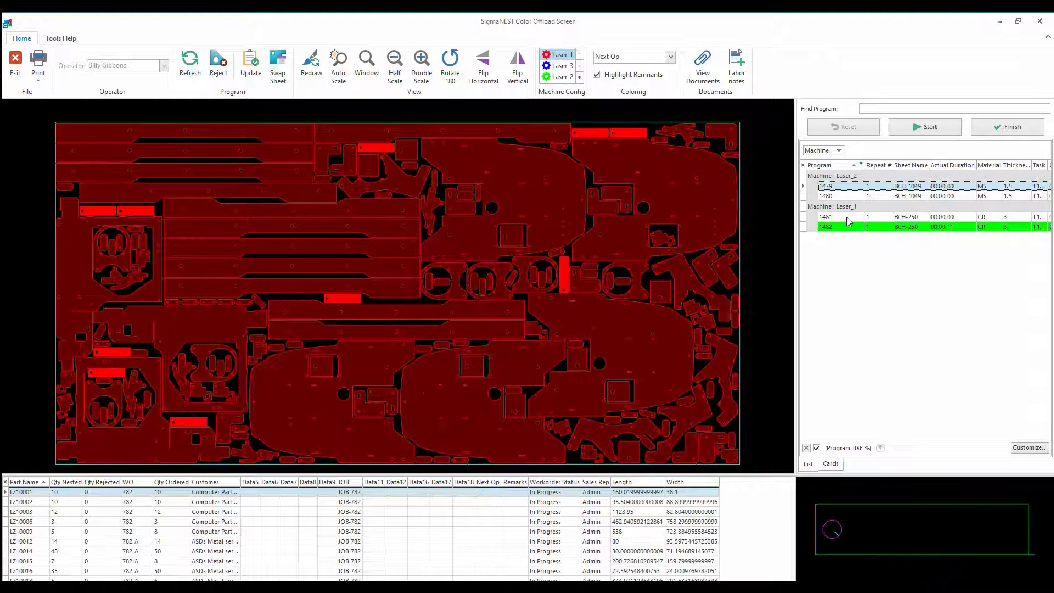
click(848, 218)
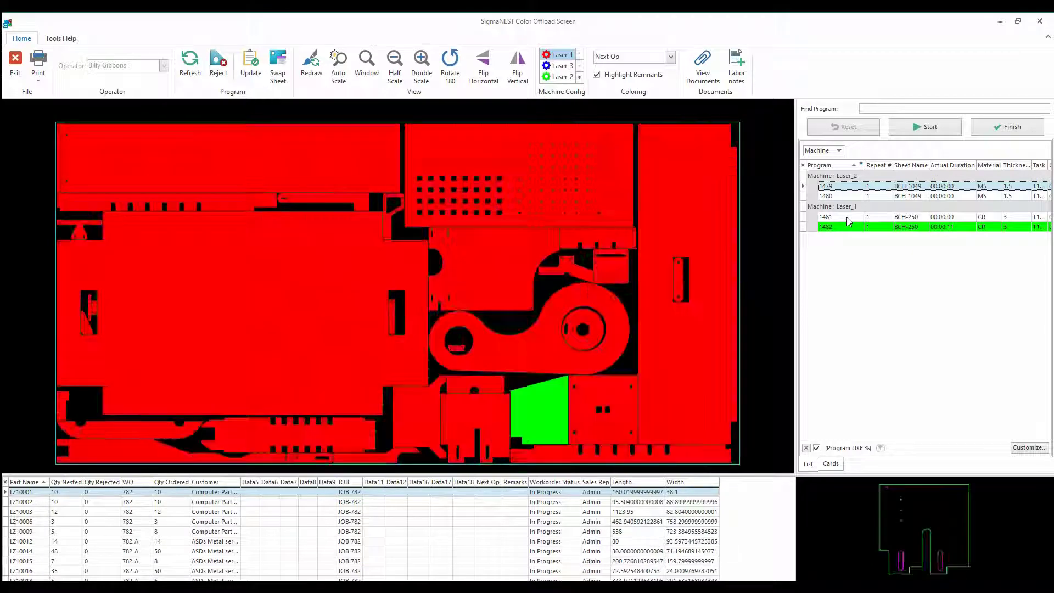
click(923, 127)
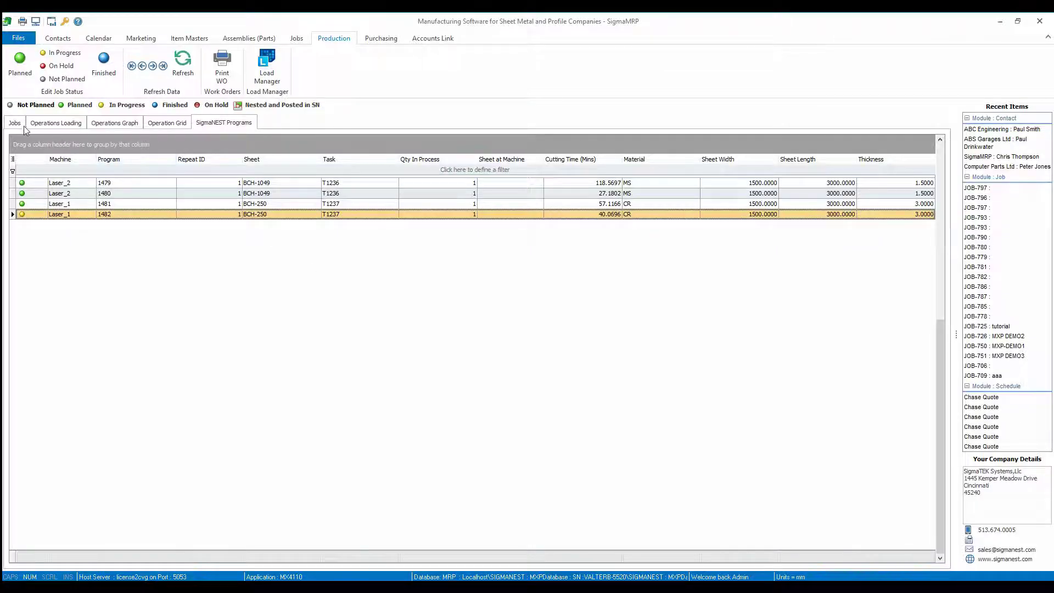
In SigmaMRP, refresh the work orders of JOB-797 and review the Laser_1 and Bending operations of WO-L-10001.
click(22, 126)
click(182, 60)
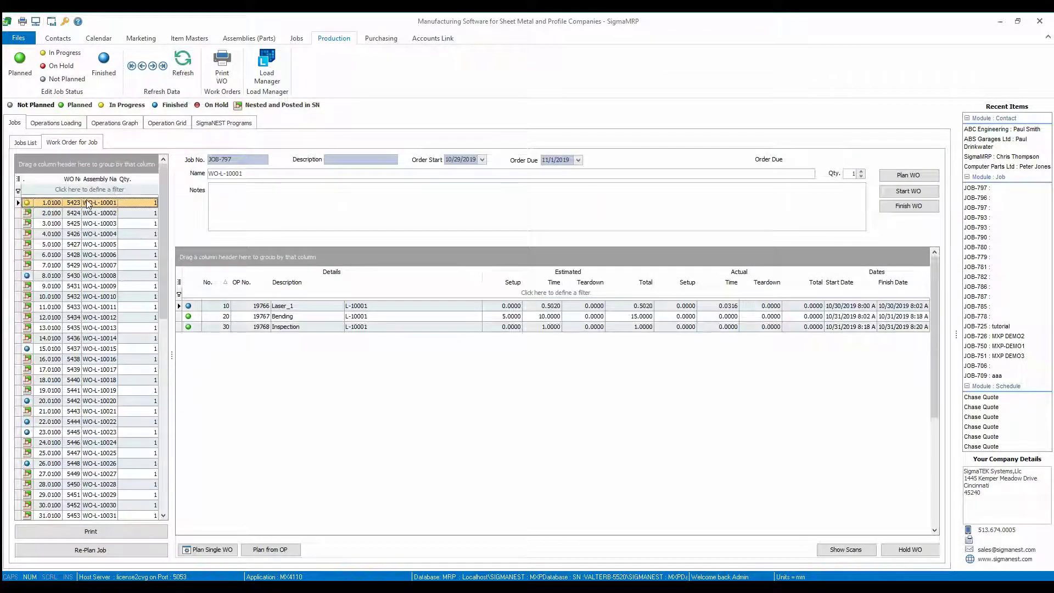
click(199, 307)
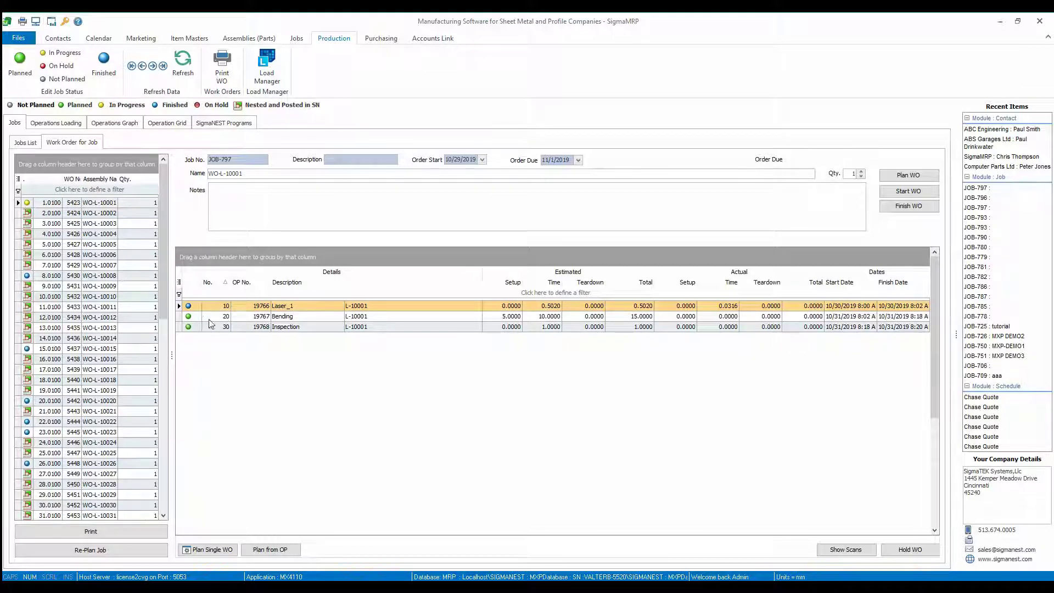
click(209, 318)
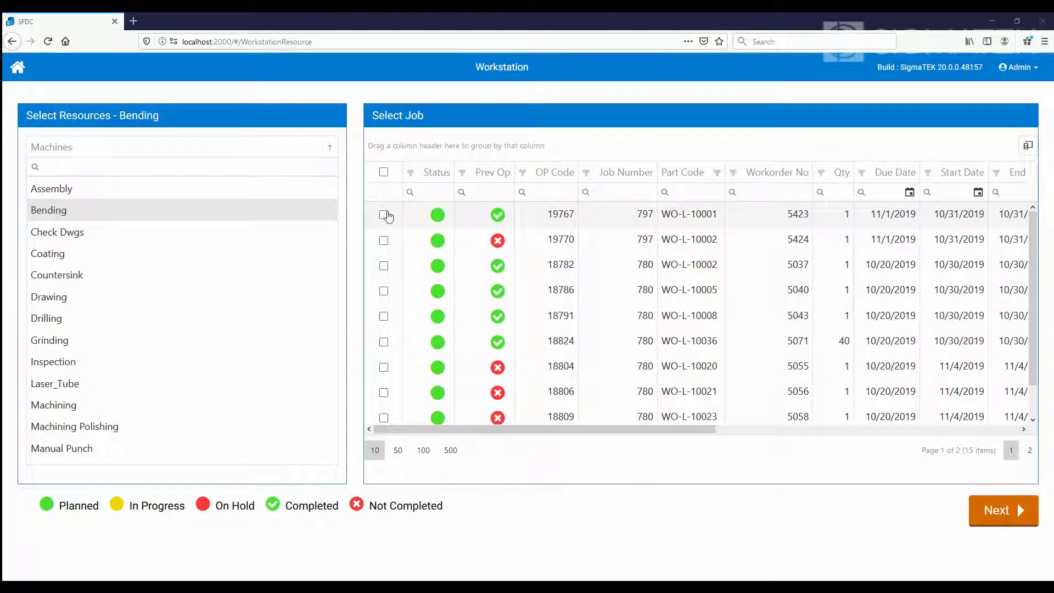
In SFDC, open the timer for the Bending operation of WO-L-10001 in job 797 and view its L10001 document.
click(383, 215)
click(1012, 512)
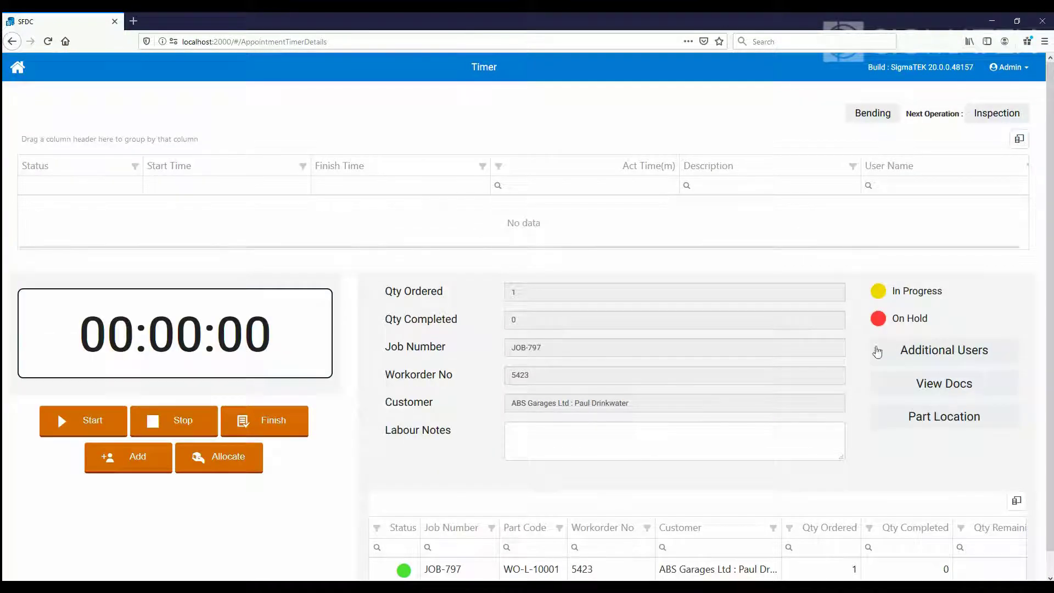
click(930, 385)
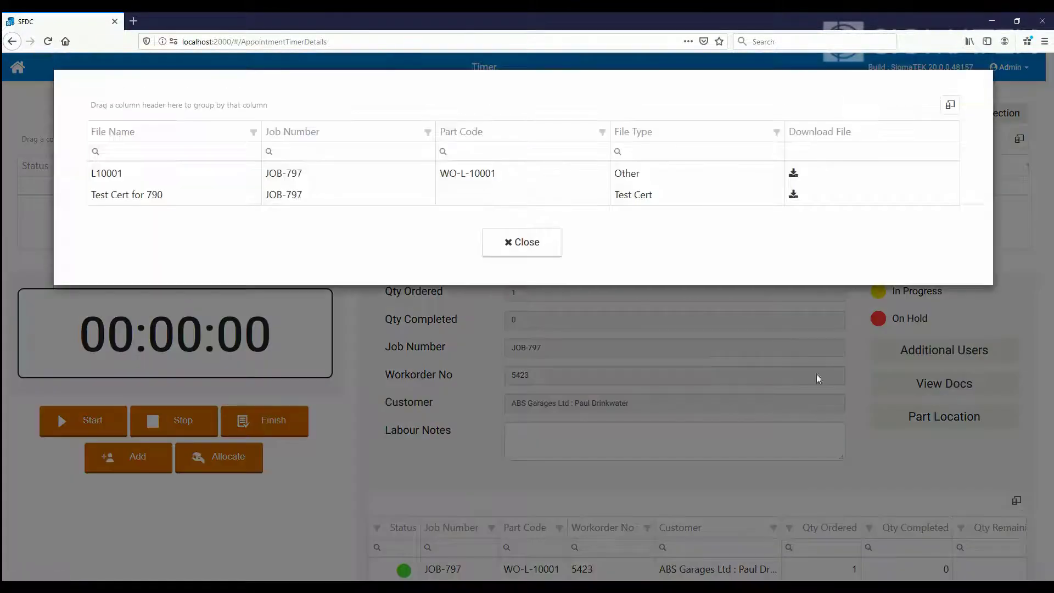
click(793, 173)
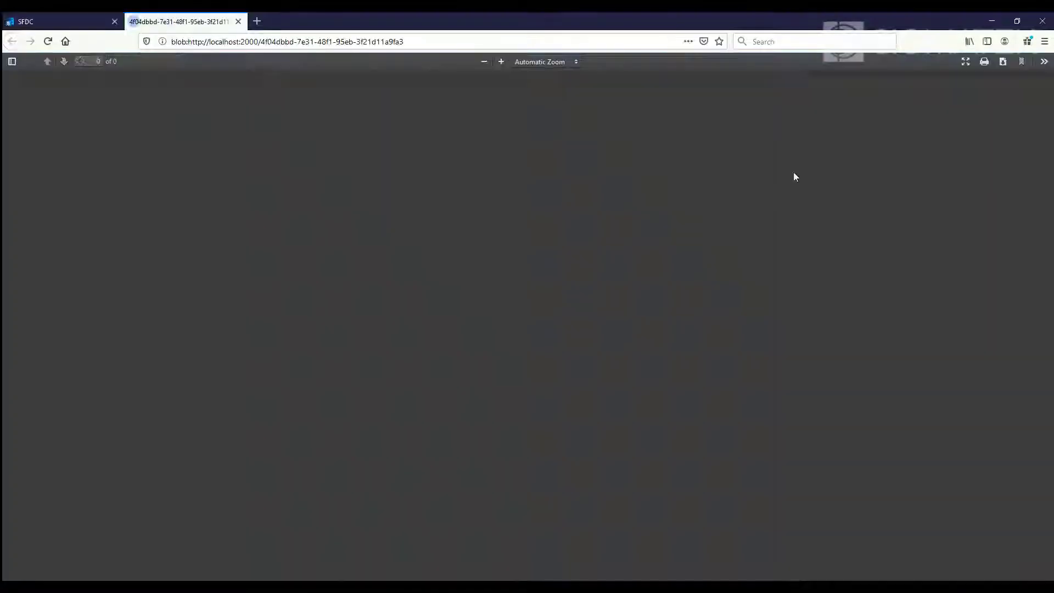
Examine the tool set-up, product images and bend data in the L10001 document, and close the document list.
ctrl+scroll(578, 285, up, 5)
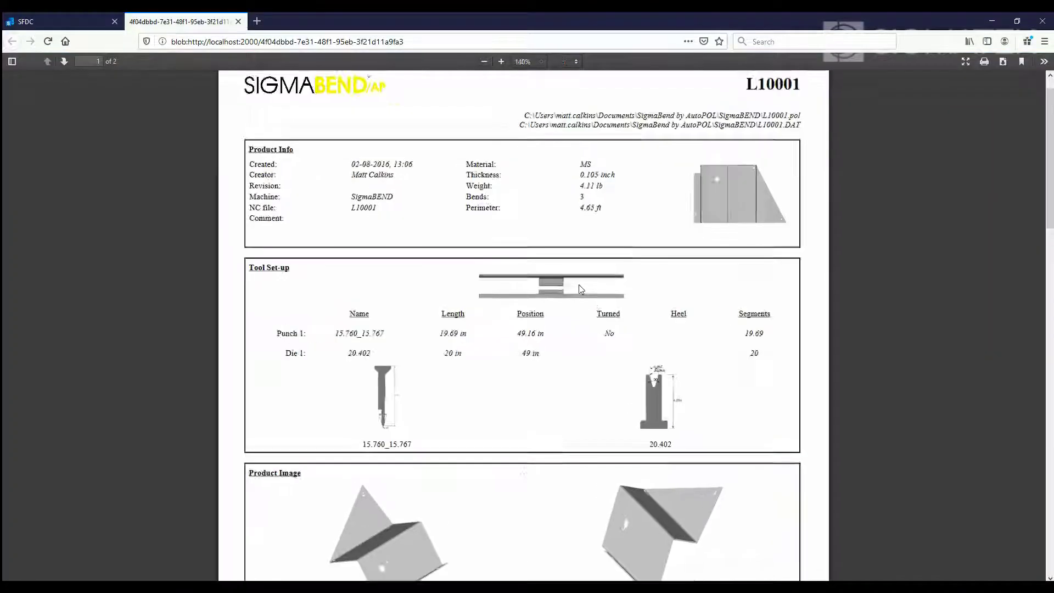
scroll(552, 310, down, 10)
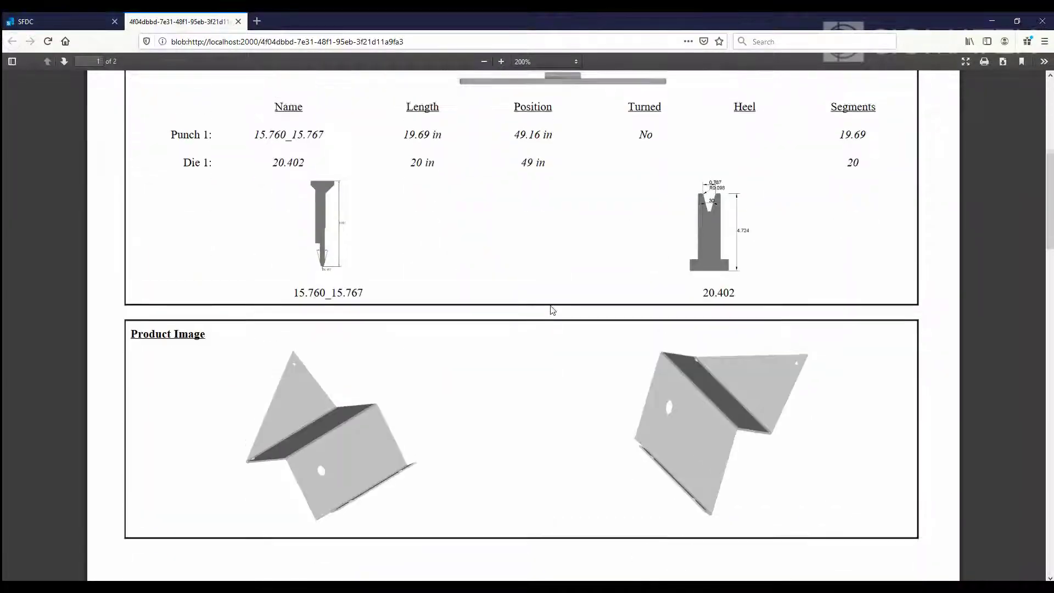
scroll(552, 310, down, 12)
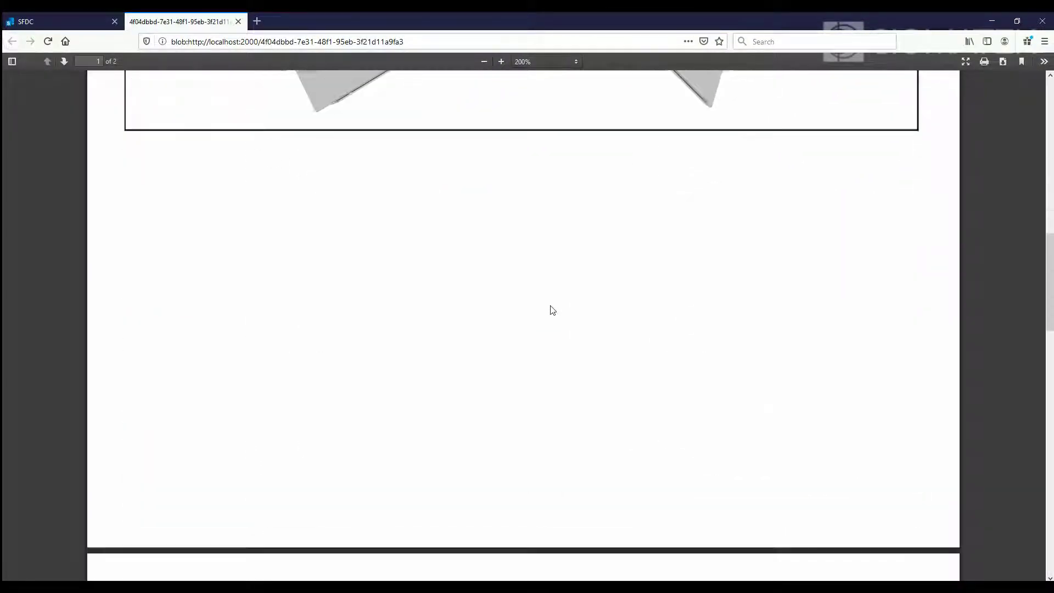
scroll(552, 310, down, 5)
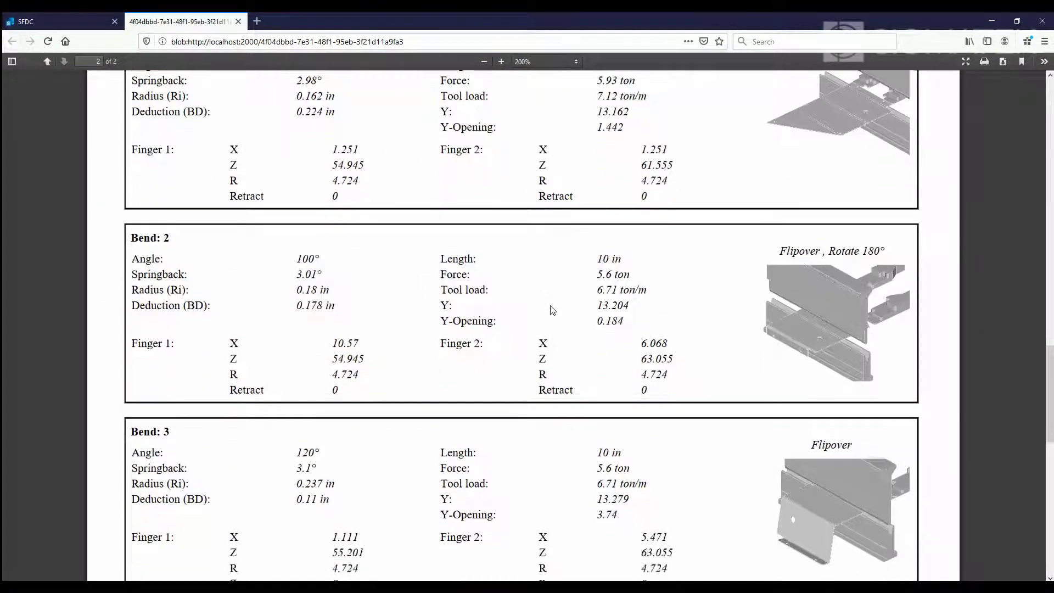
click(38, 23)
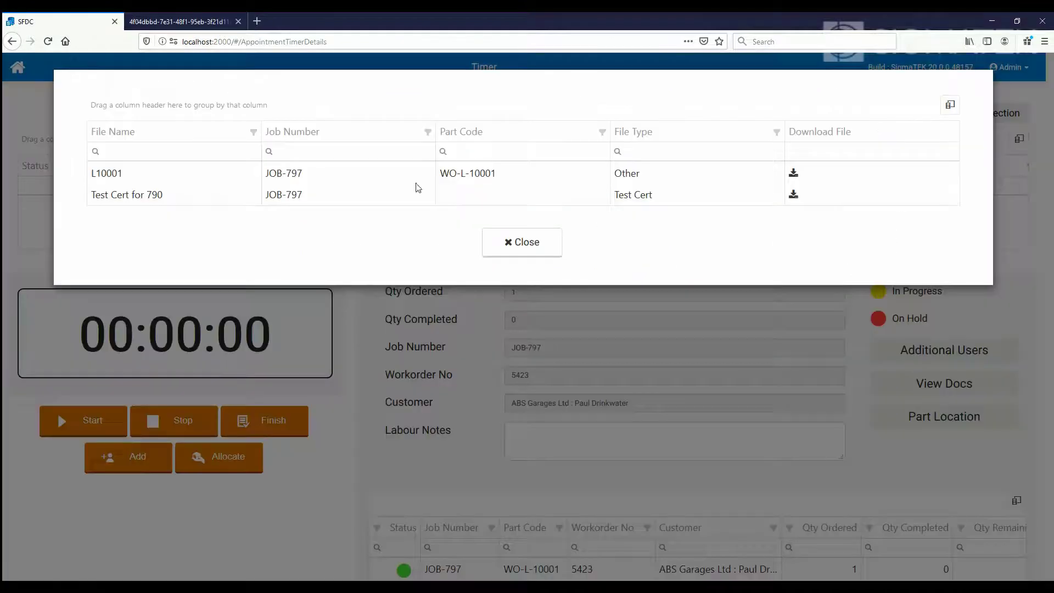
click(523, 242)
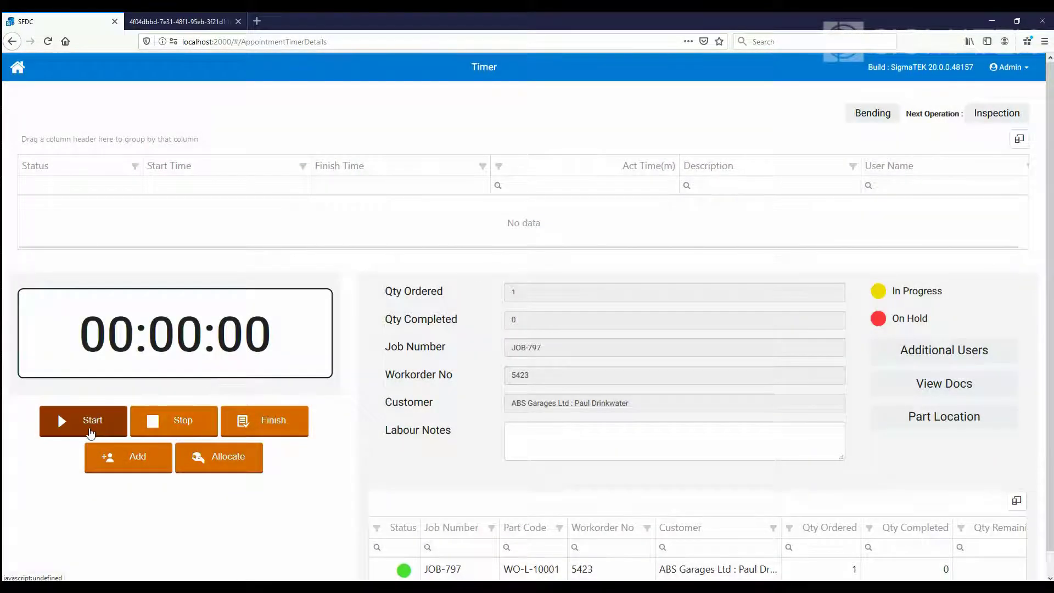
Start the Bending operation of WO-L-10001 with a setup time of 5 minutes.
click(90, 434)
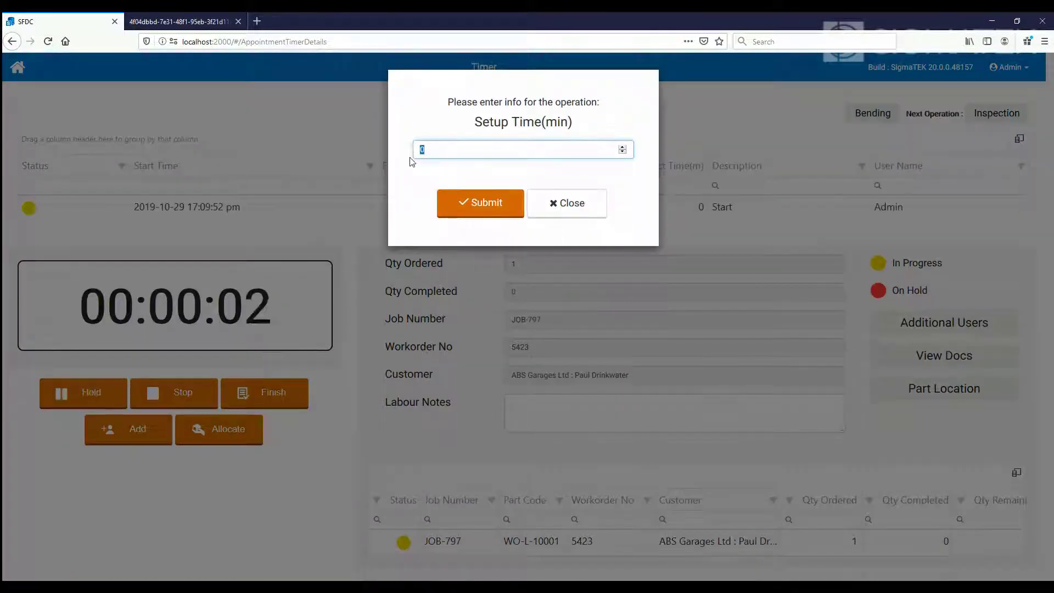
text(5)
click(482, 207)
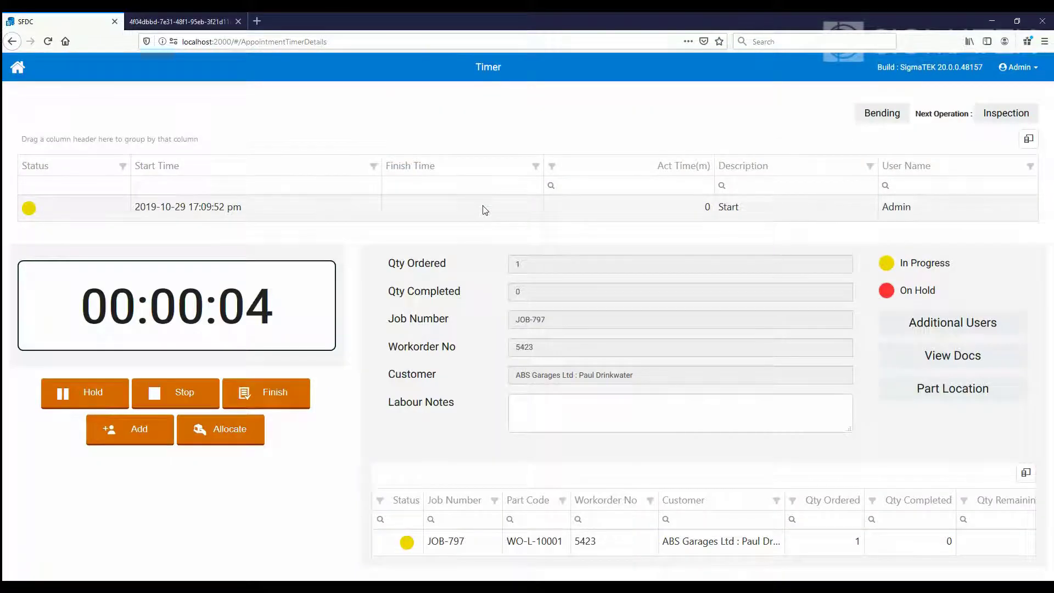
Add an additional user from the user list to the running Bending operation.
click(150, 436)
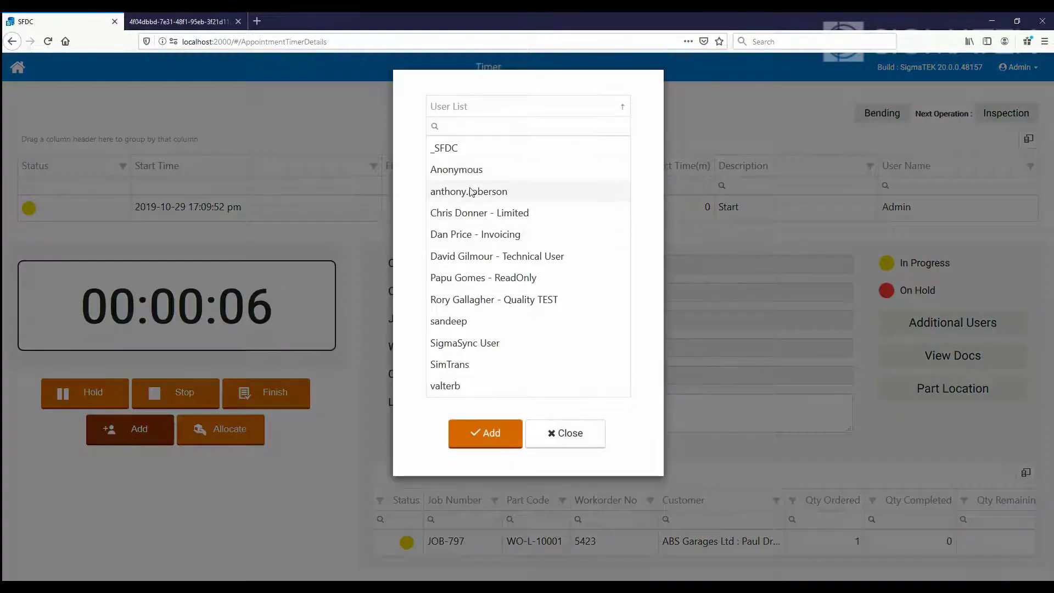
click(470, 192)
click(497, 439)
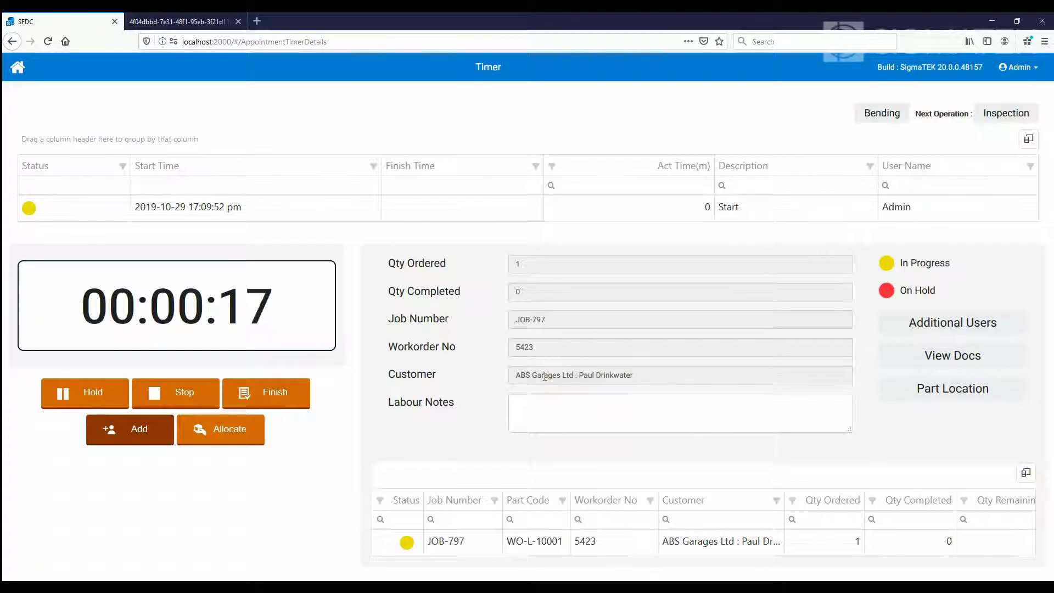
Finish the Bending operation of WO-L-10001 with quantity completed 1 and a breakdown time of 0 minutes.
click(282, 399)
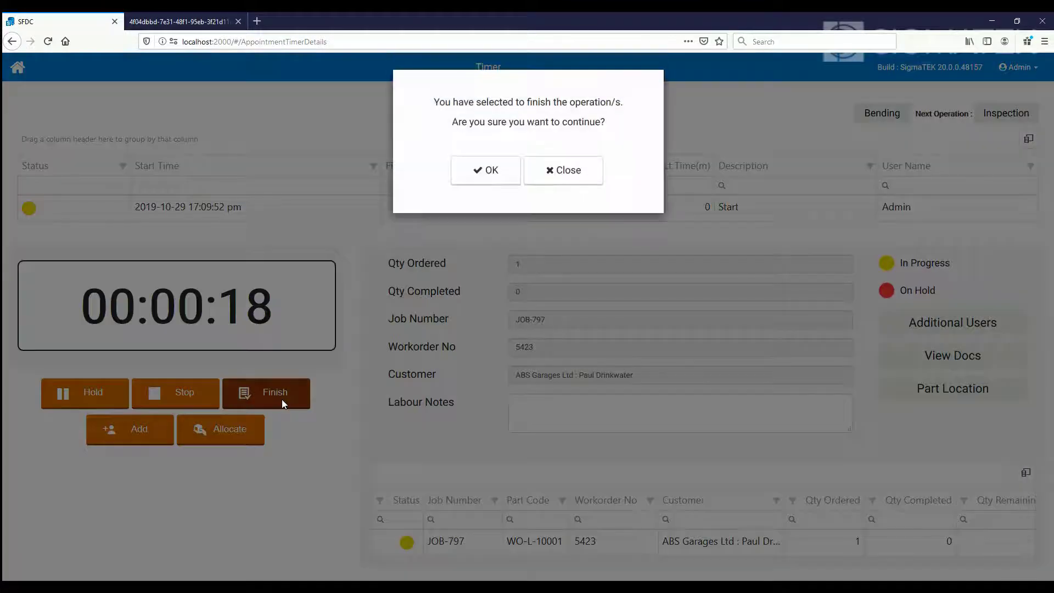
click(475, 175)
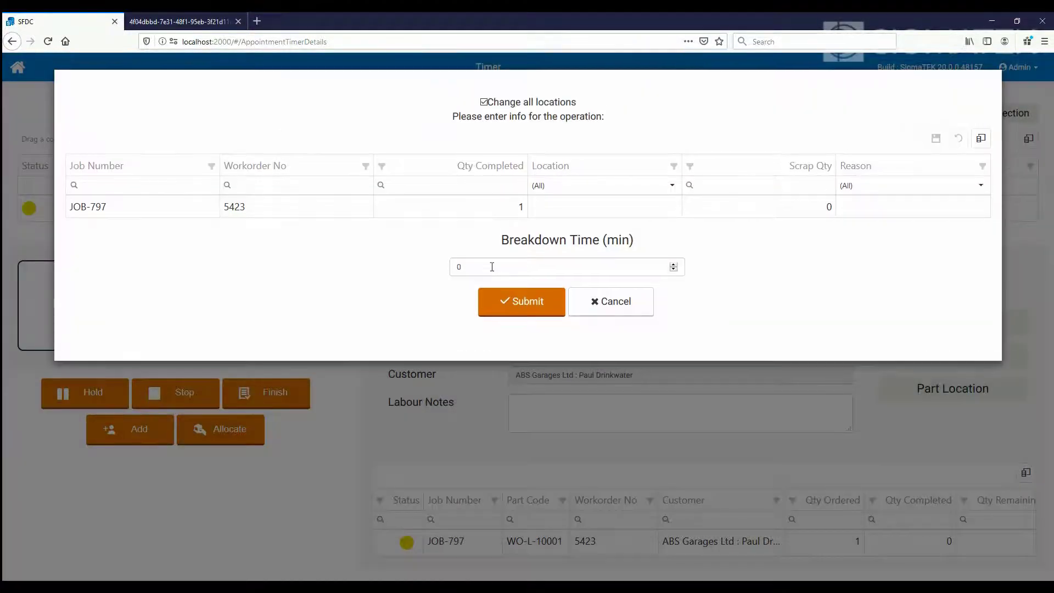
click(501, 304)
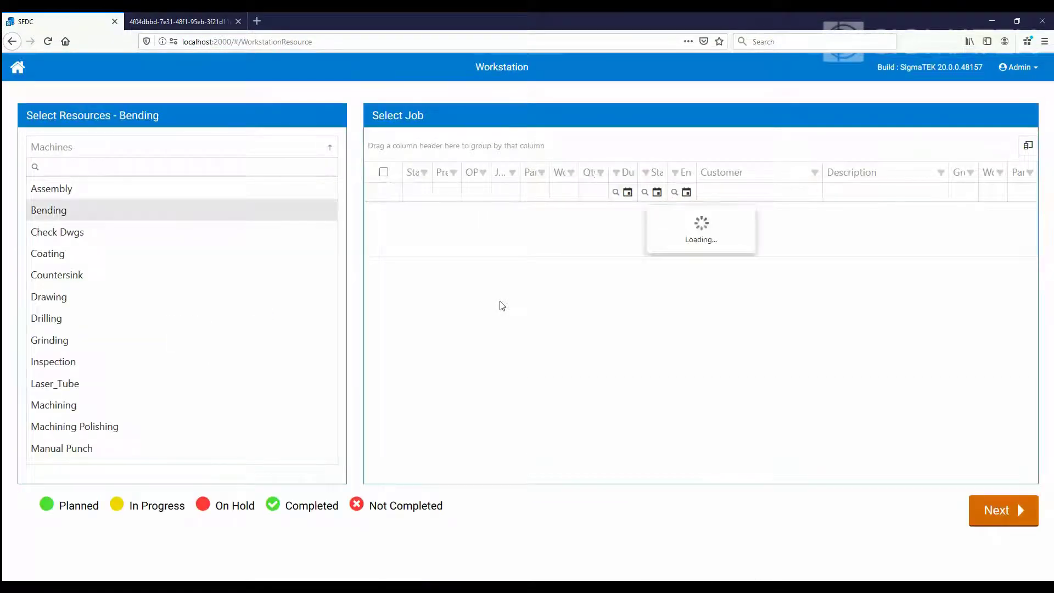
Start the Inspection operation of WO-L-10001 in job 797 with a setup time of 0 minutes.
click(70, 365)
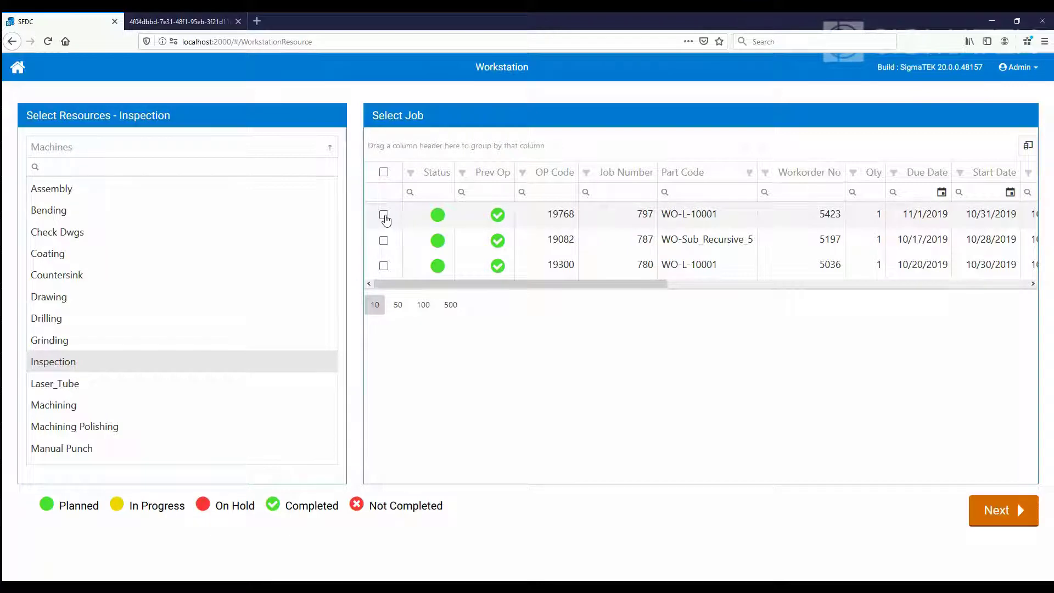
click(384, 214)
click(1003, 510)
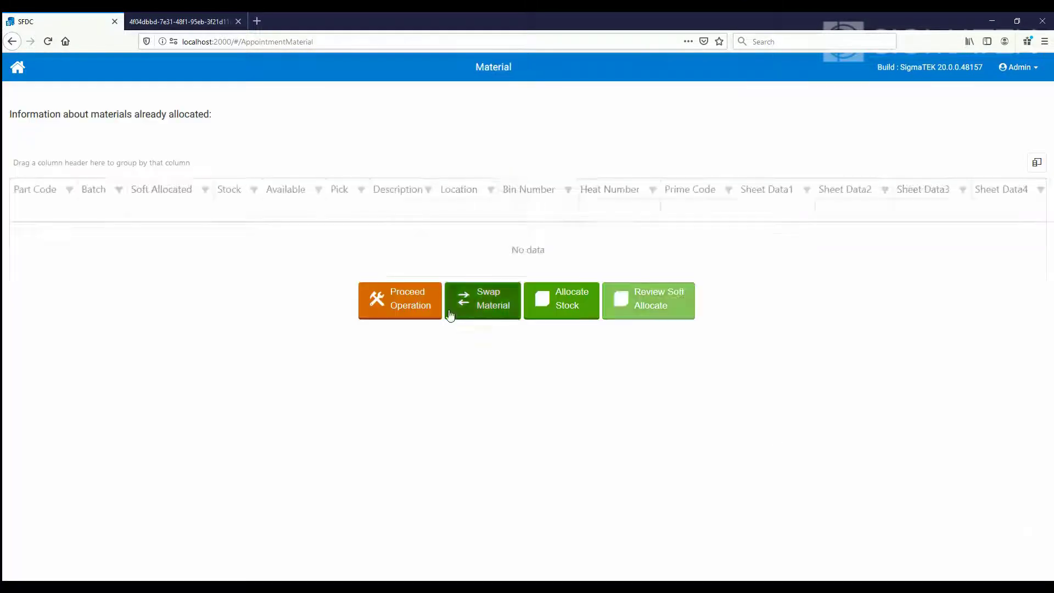
click(418, 306)
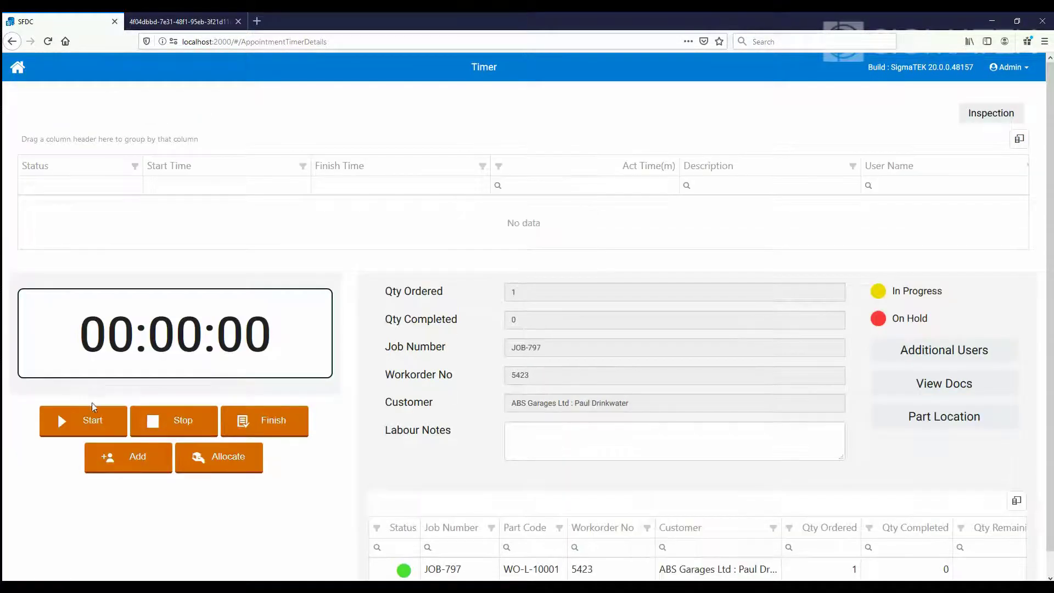
click(92, 418)
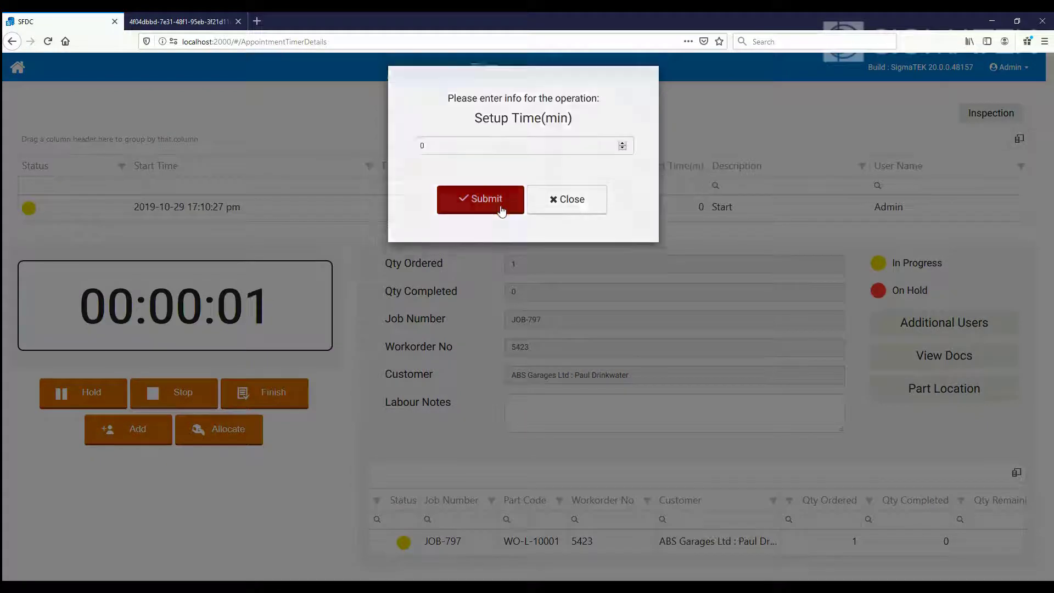
click(501, 210)
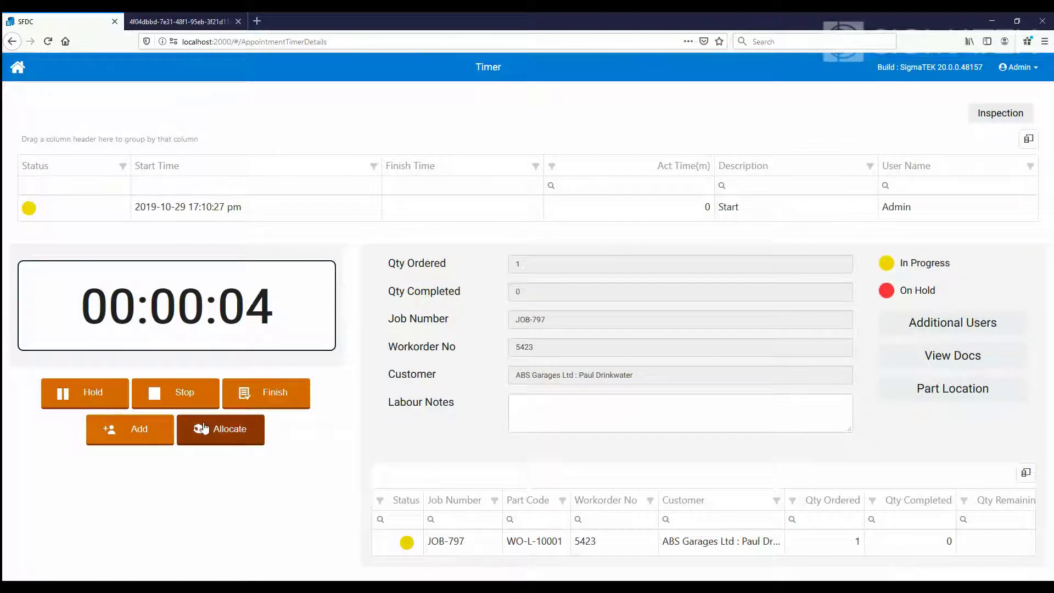
Finish the running Inspection operation of WO-L-10001 and submit its completion details.
click(266, 393)
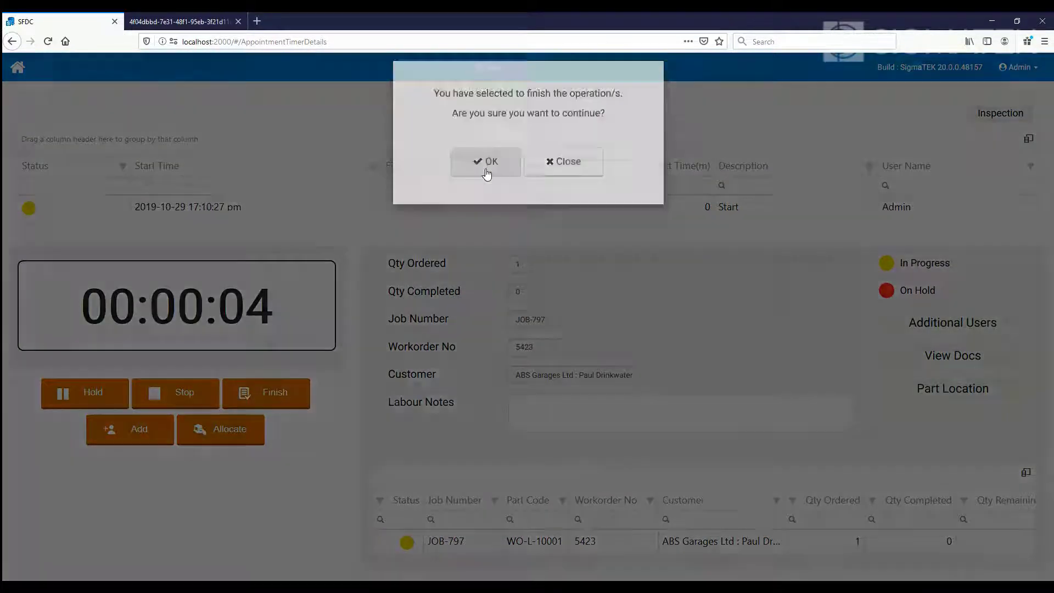
click(486, 173)
click(522, 302)
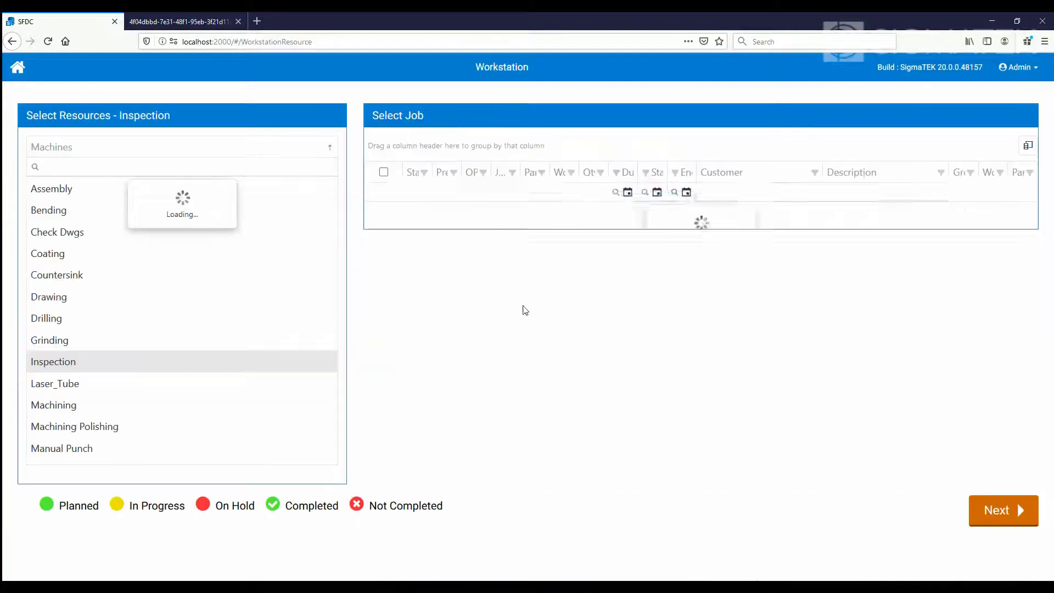
Switch to SigmaMRP, refresh the job's work orders, and review the operation statuses of WO-L-10001, WO-L-10007 and WO-L-10002.
mouse_move(557, 572)
click(539, 543)
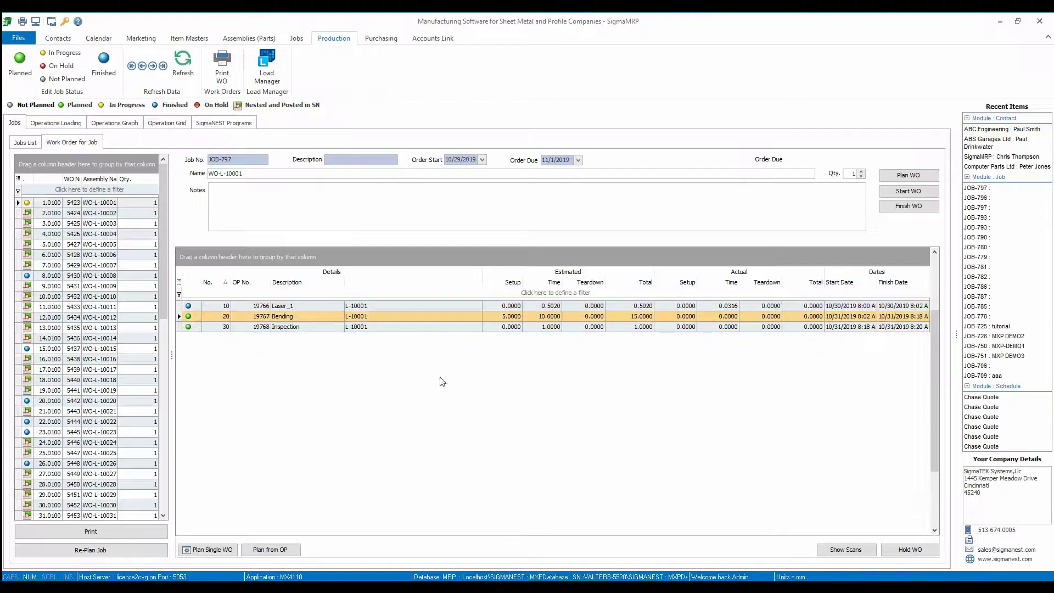
click(174, 76)
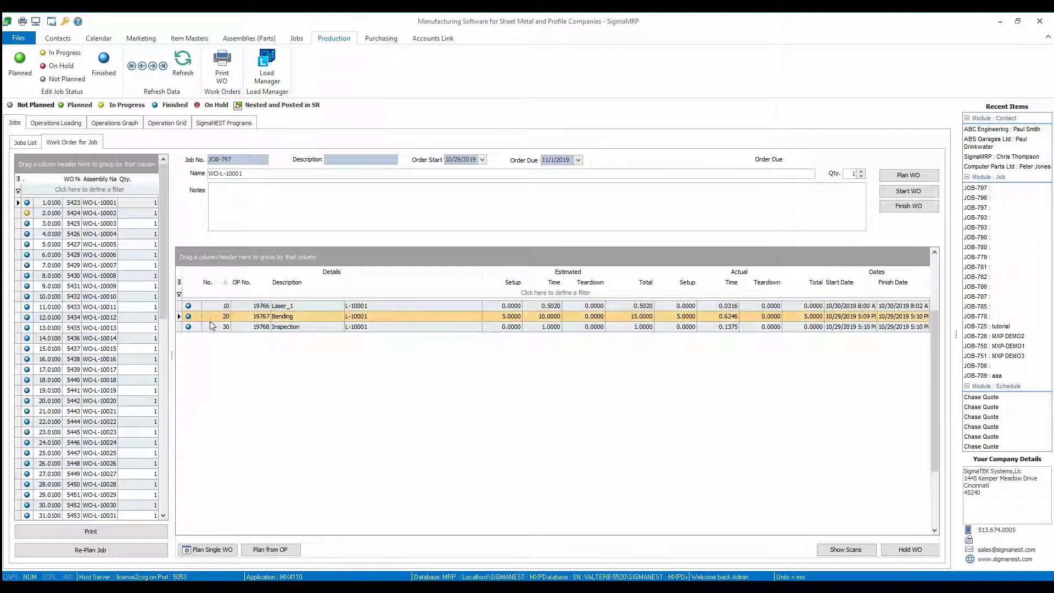
click(211, 326)
click(63, 247)
click(63, 267)
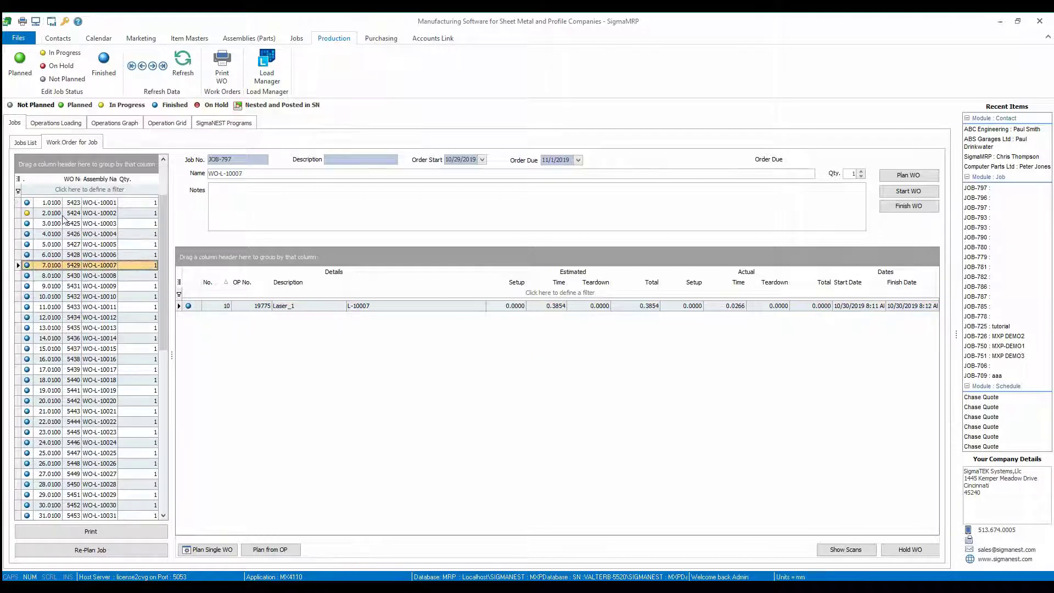
click(65, 214)
click(210, 307)
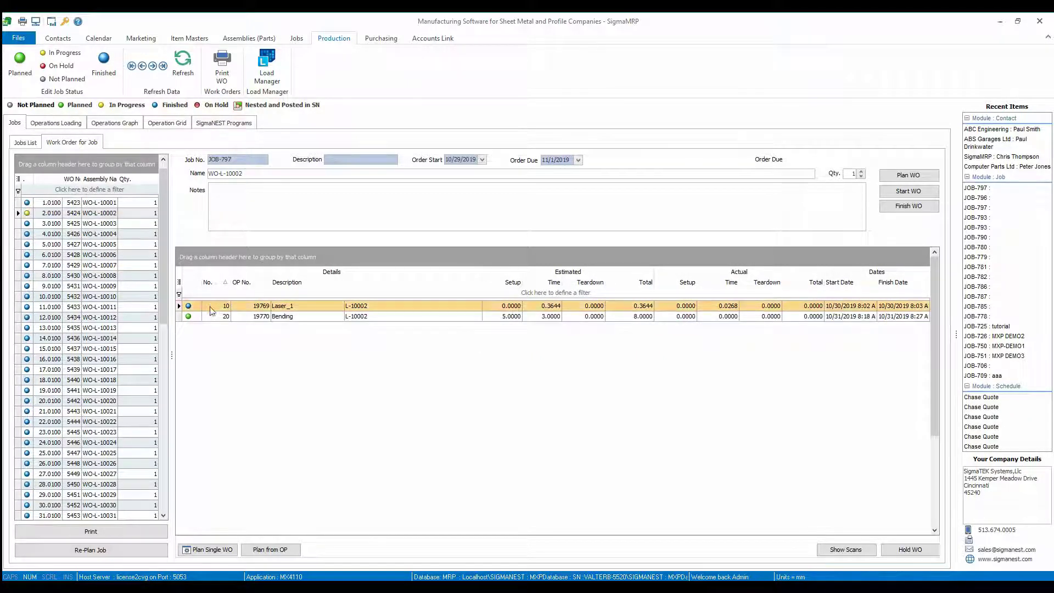
click(217, 317)
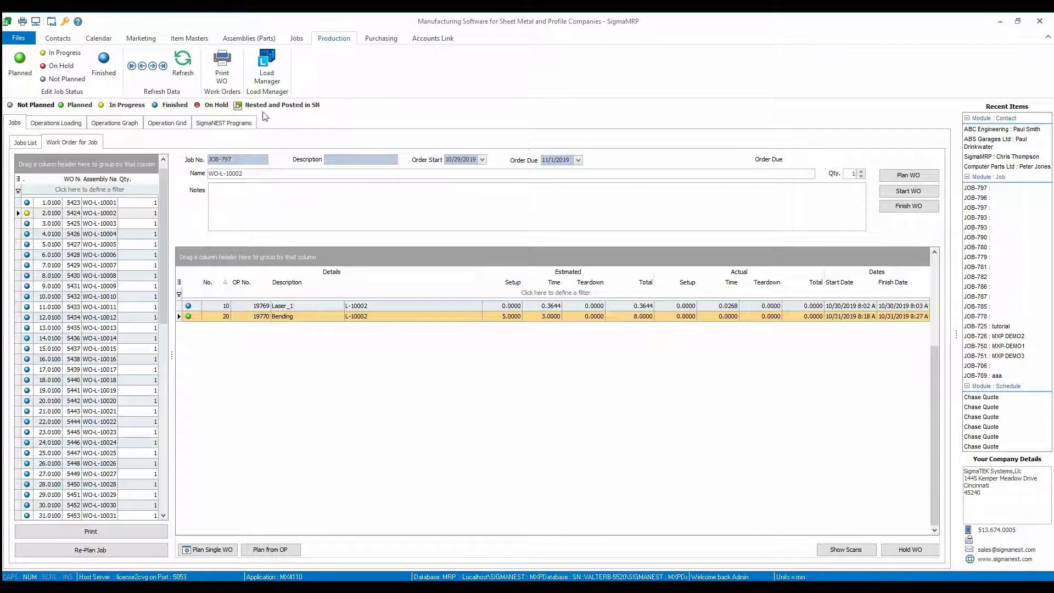
Refresh the work orders again and check the Bending operation of WO-L-10002.
click(183, 60)
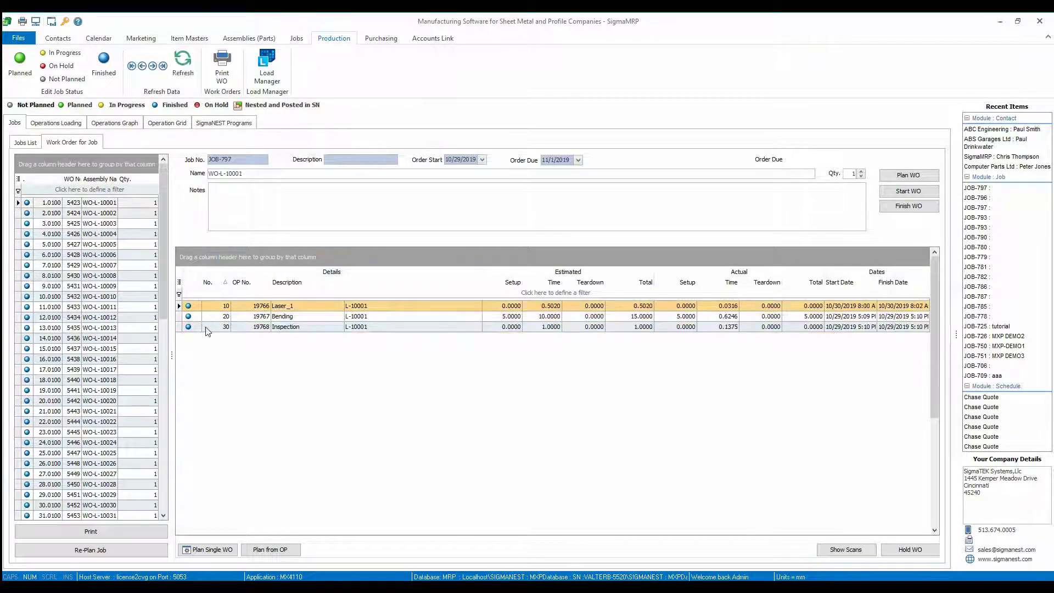
click(112, 214)
click(203, 316)
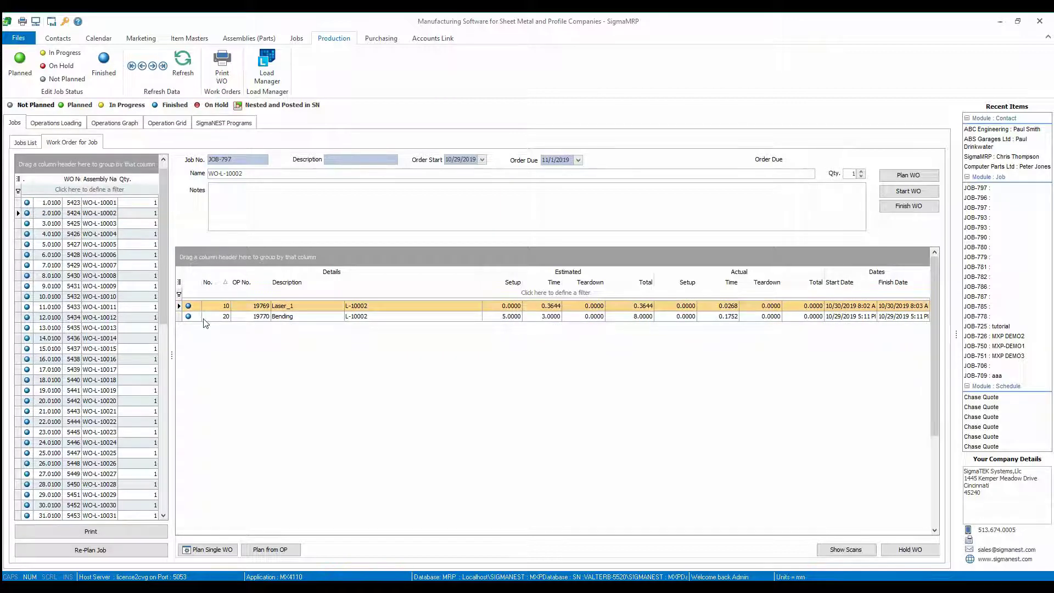
Create a new delivery note for all items of JOB-797, accepting the company status check, and save it without printing.
click(296, 39)
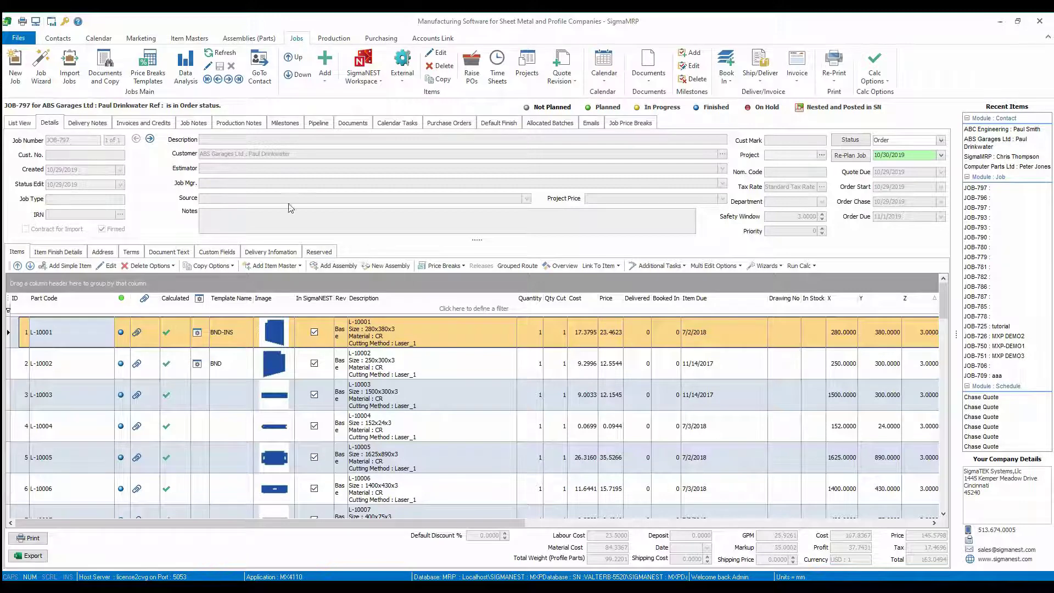
click(761, 65)
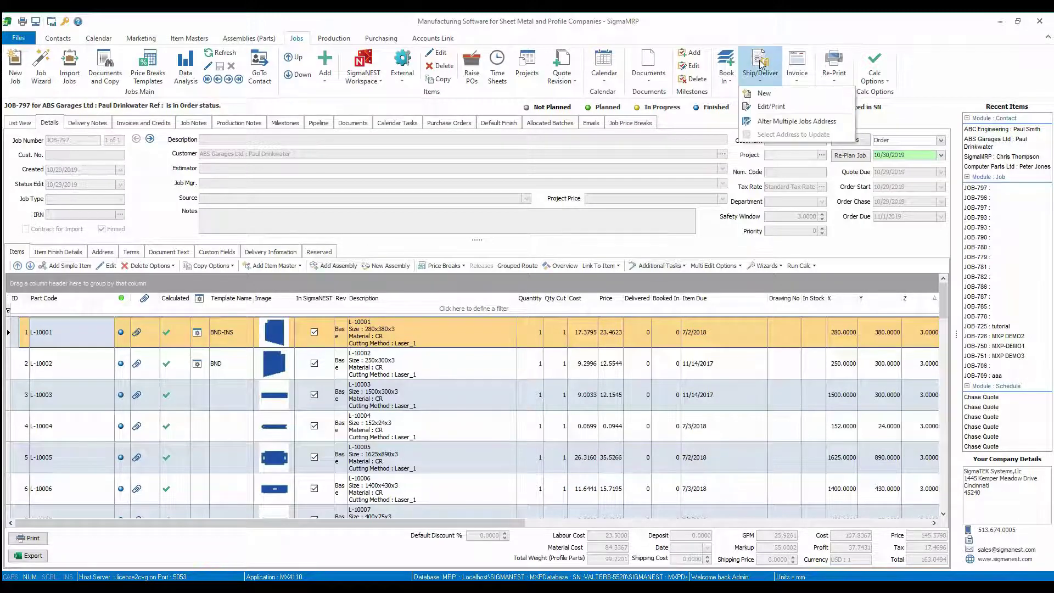
click(765, 95)
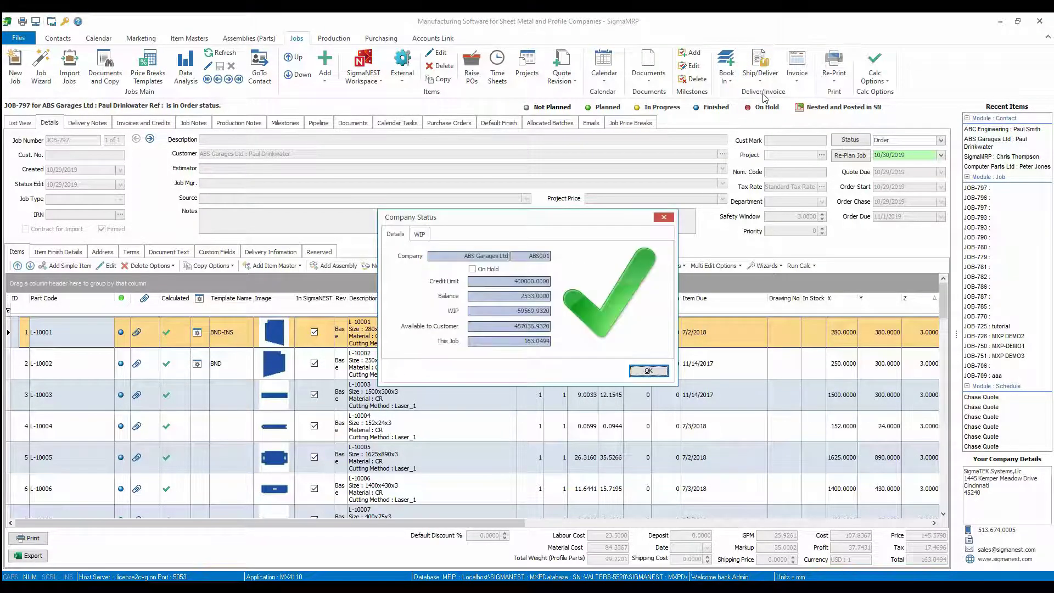
click(648, 370)
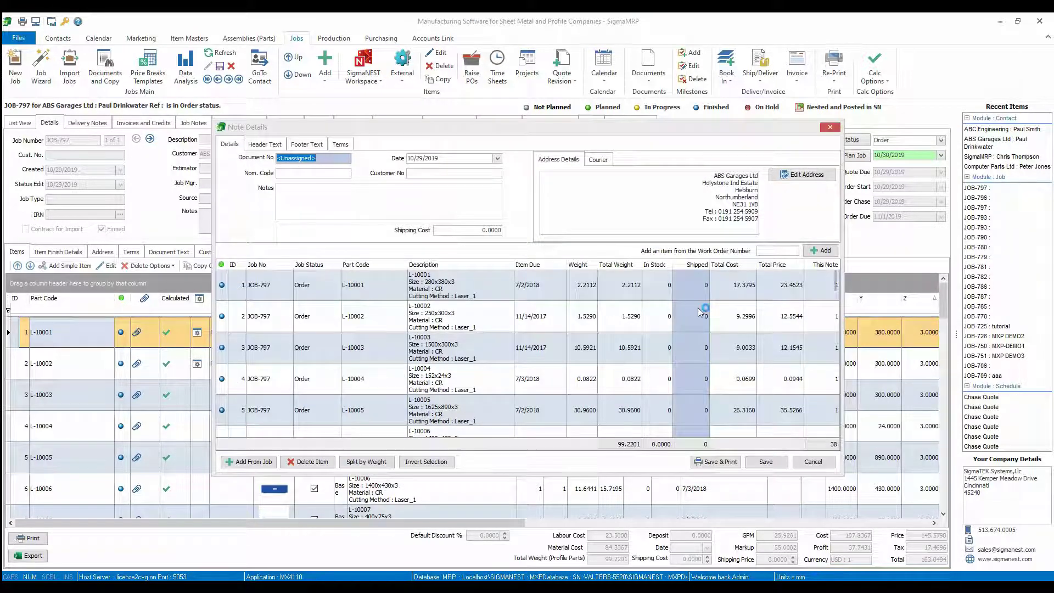
click(766, 462)
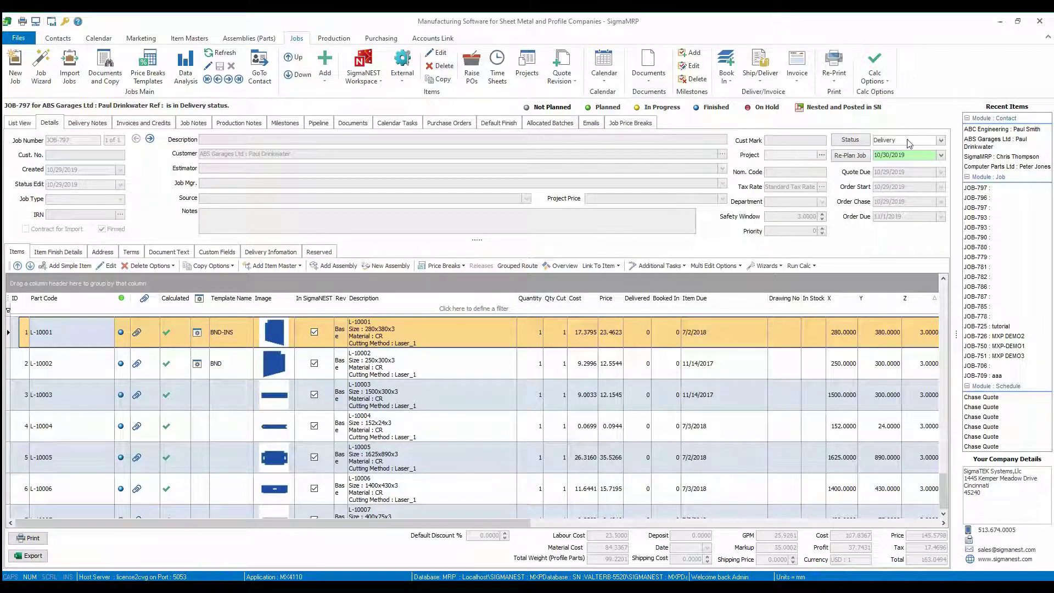
Raise an invoice from the outstanding delivery note of job 797 without printing it, and close the outstanding shipped items list.
click(798, 78)
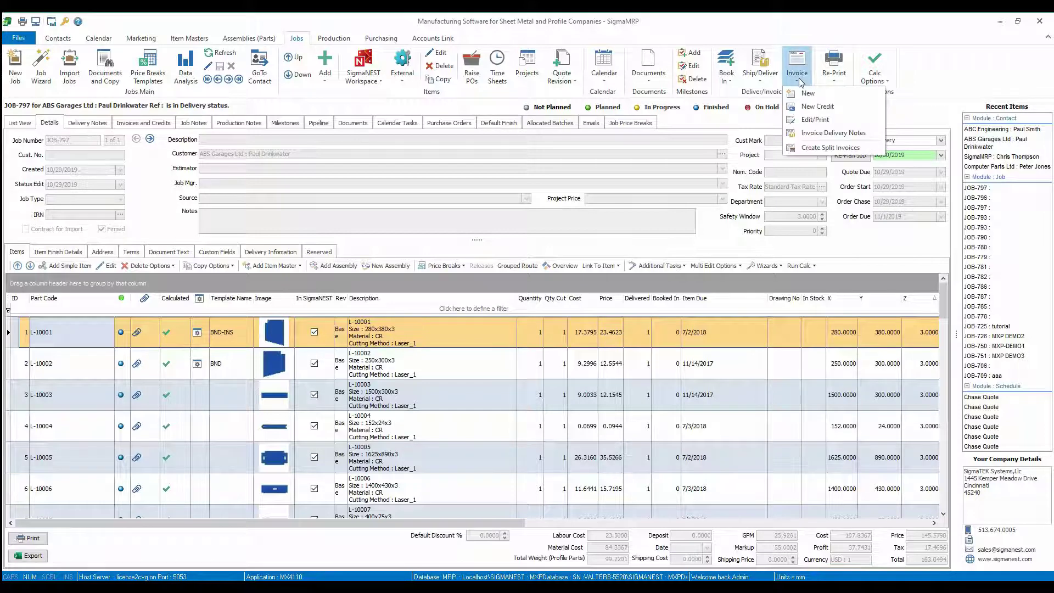
click(825, 134)
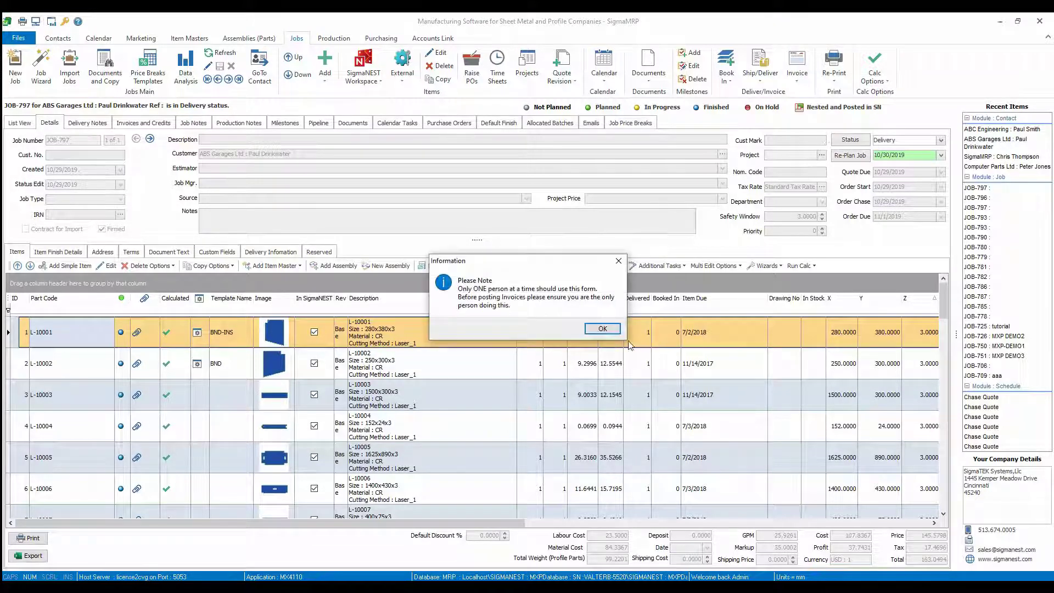
click(610, 330)
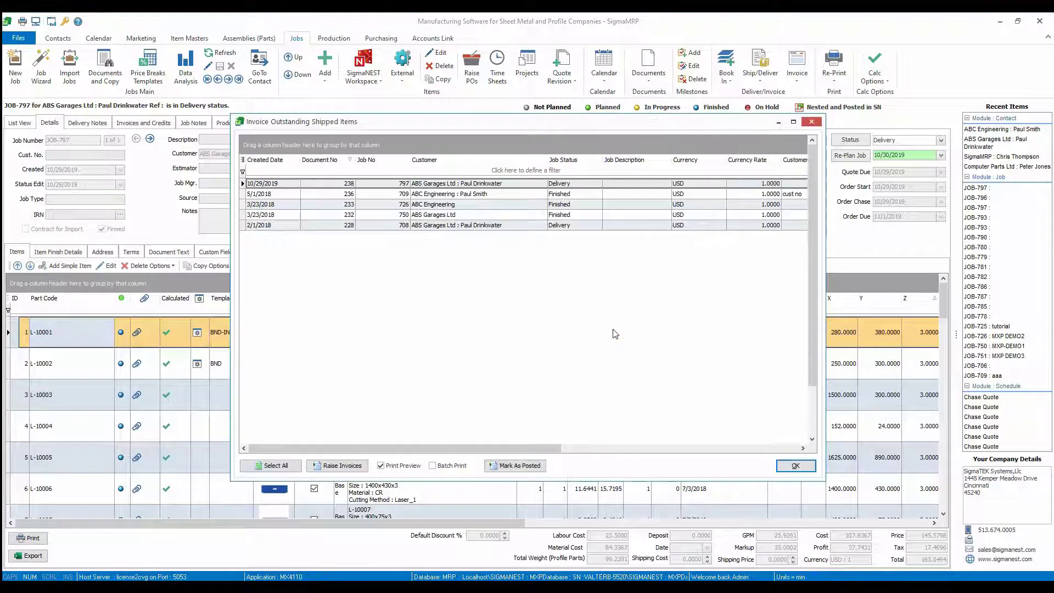
click(394, 184)
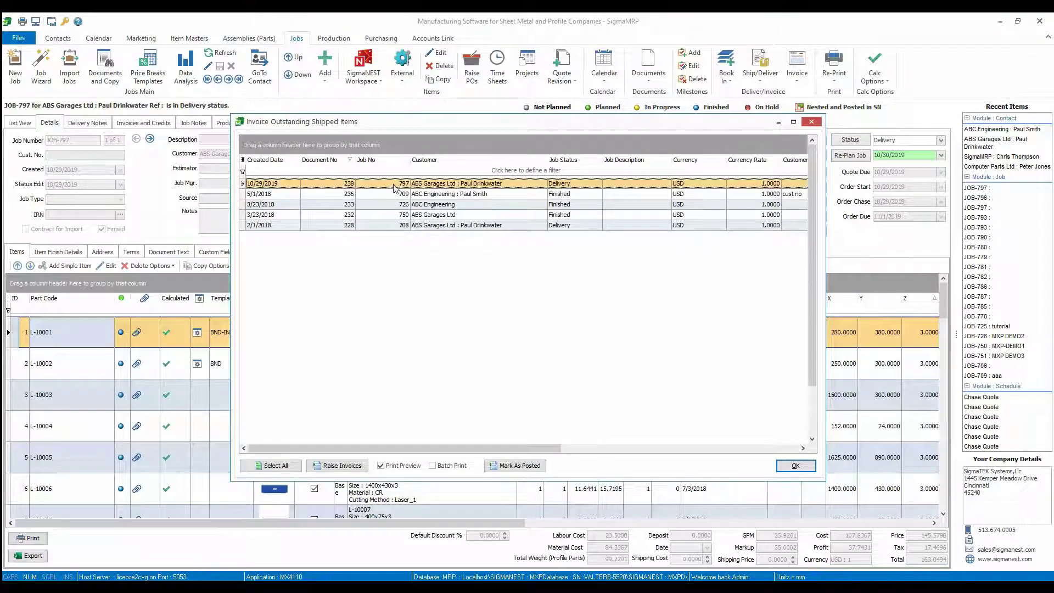
click(359, 467)
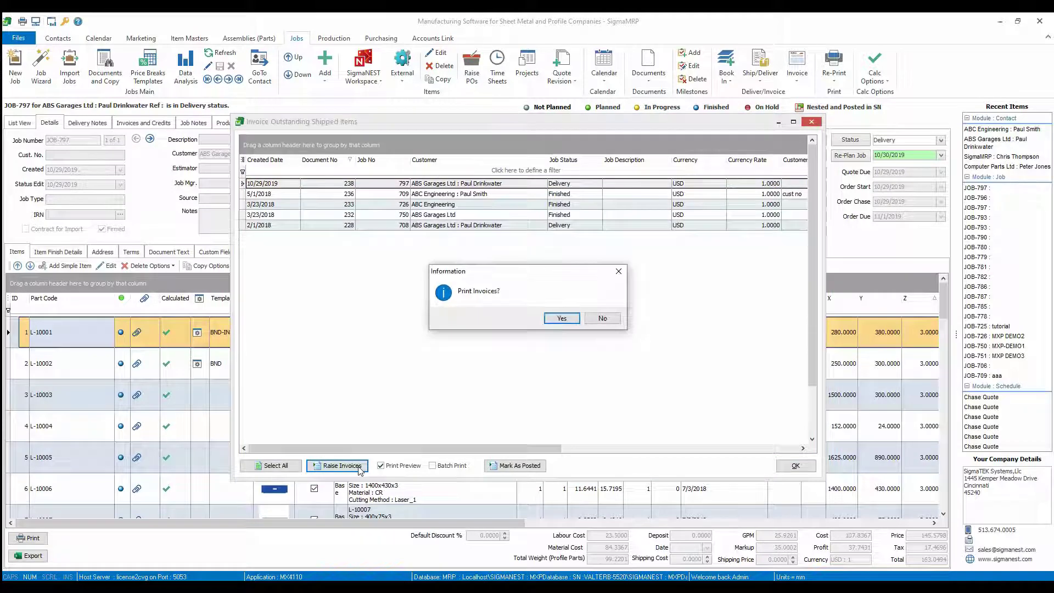
click(601, 319)
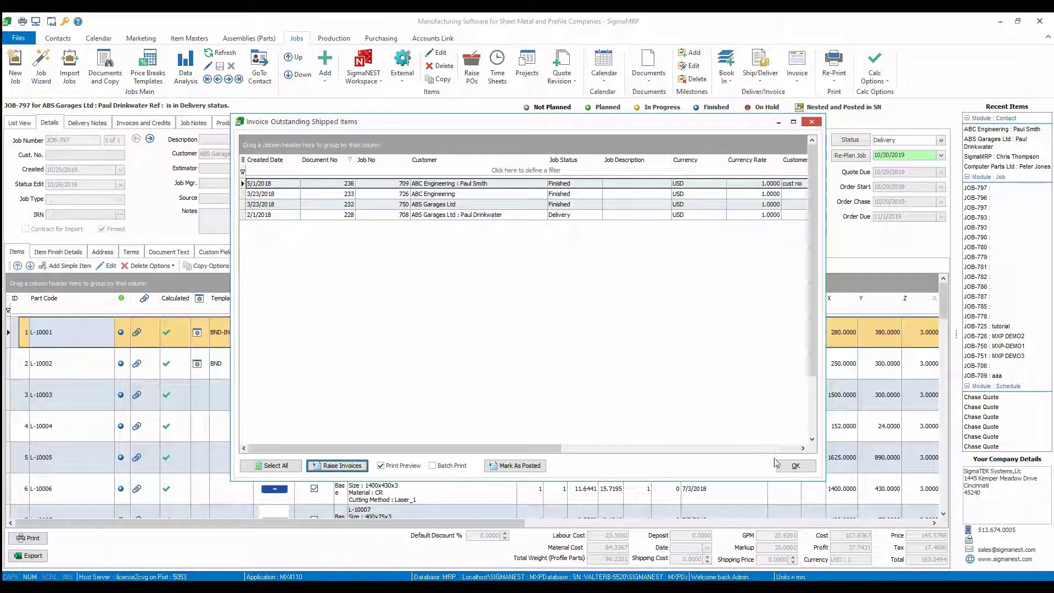
click(792, 467)
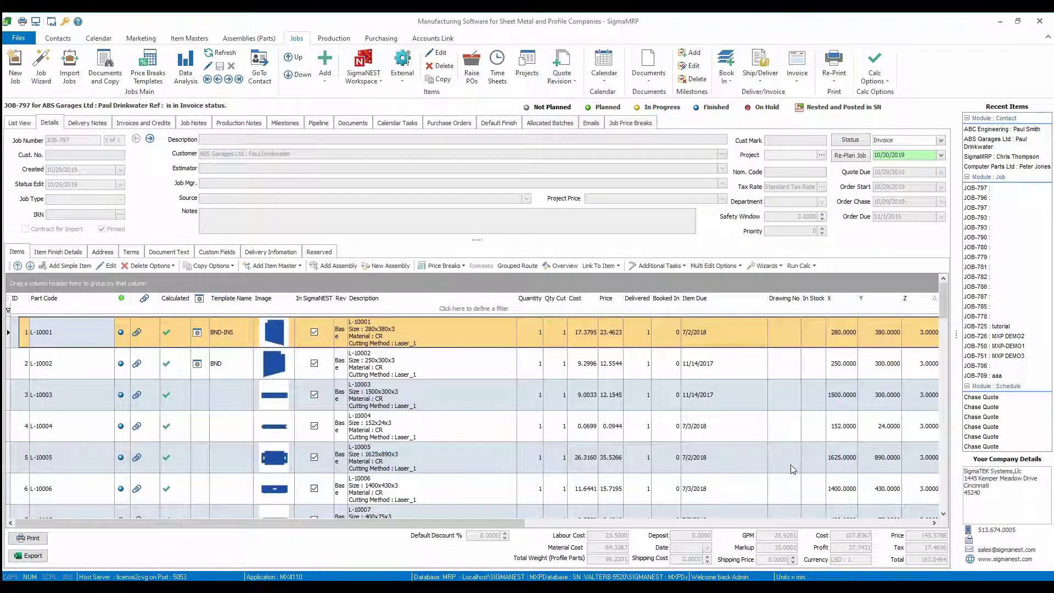